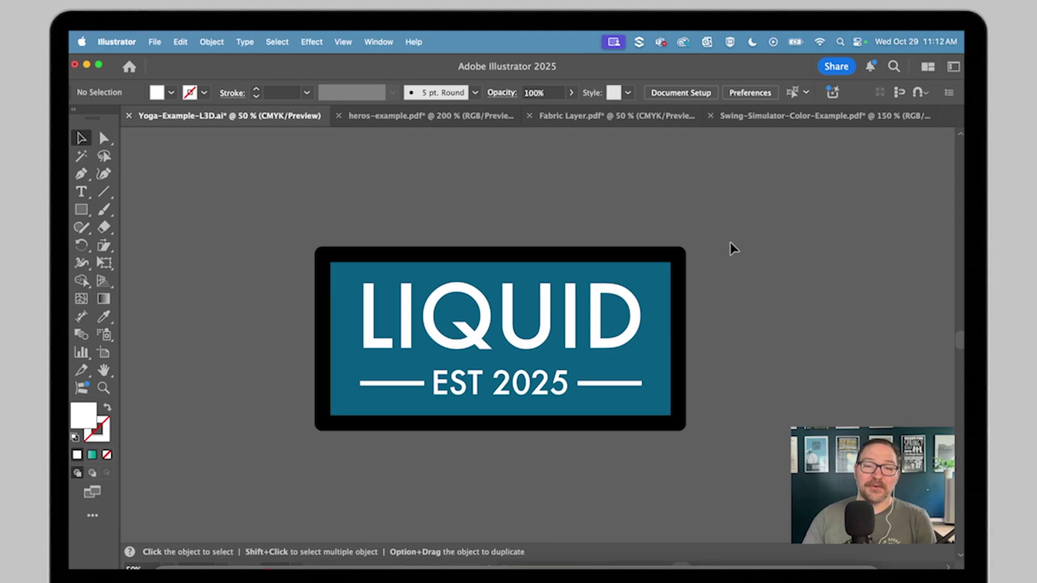
Select the whole LIQUID logo and expand its fill and stroke with Object > Expand
left_click_drag(705, 246, 294, 465)
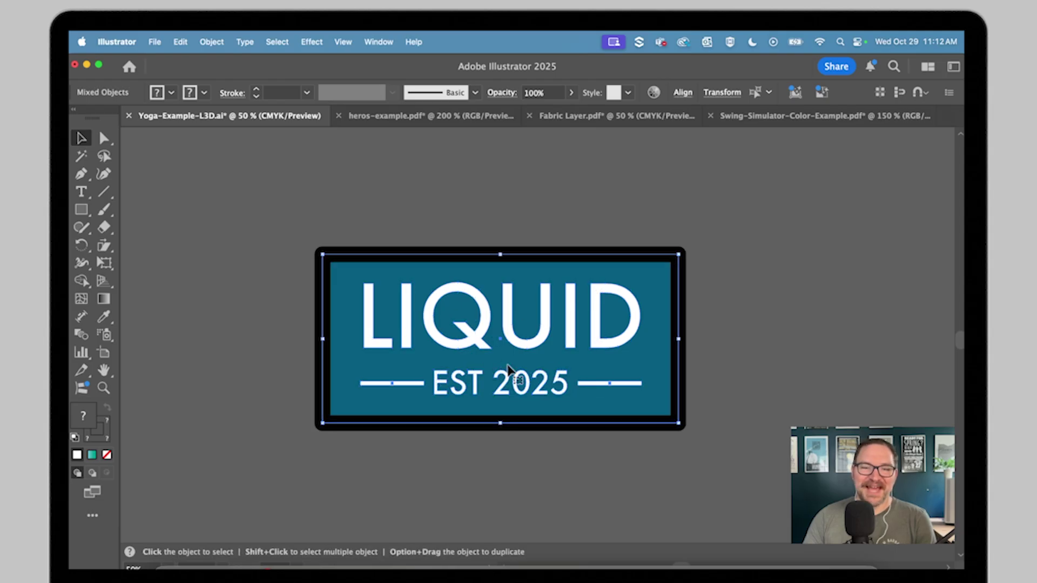
left_click(211, 43)
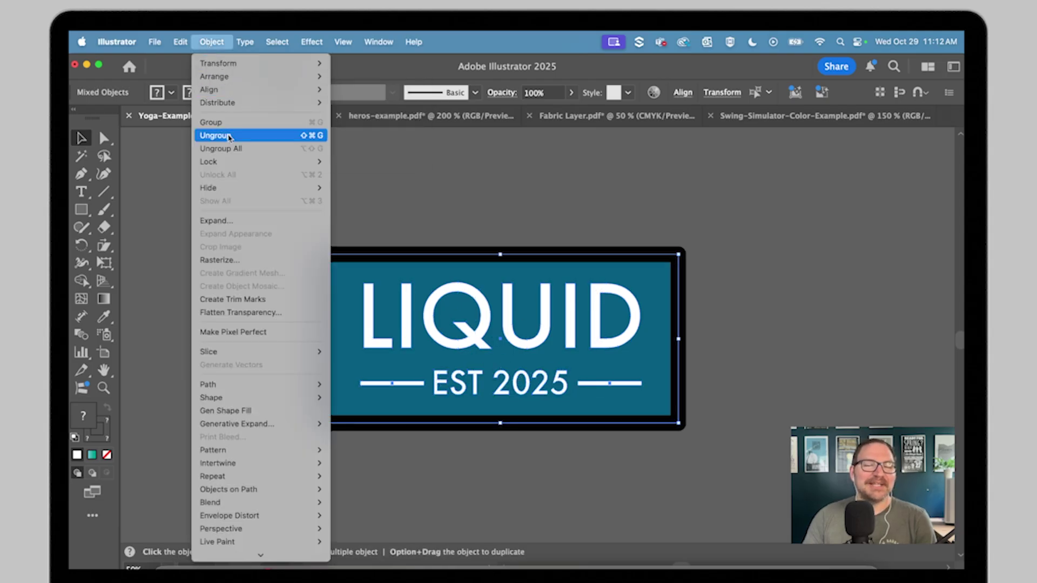
left_click(229, 221)
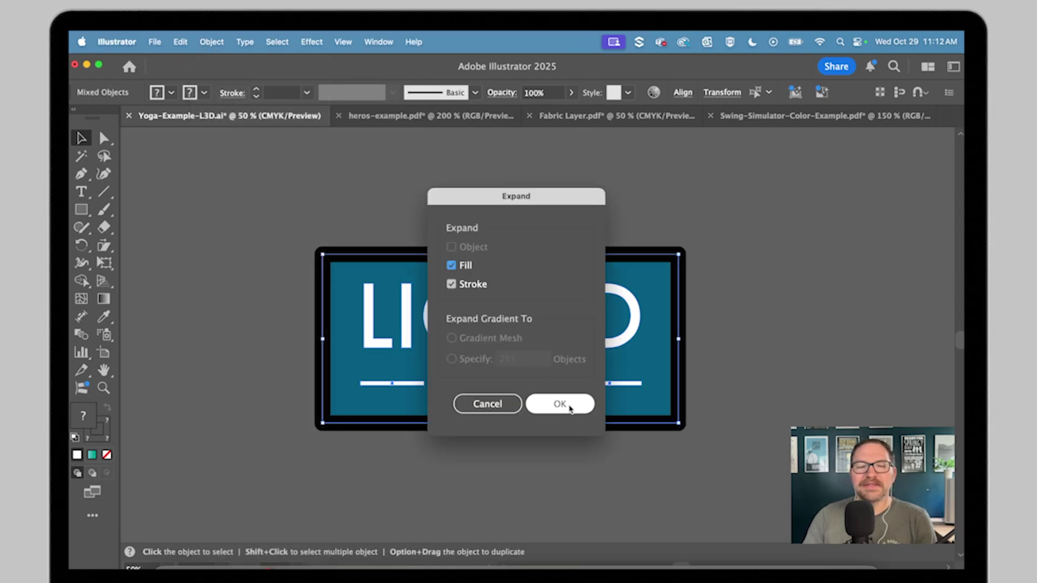
left_click(565, 406)
left_click(754, 367)
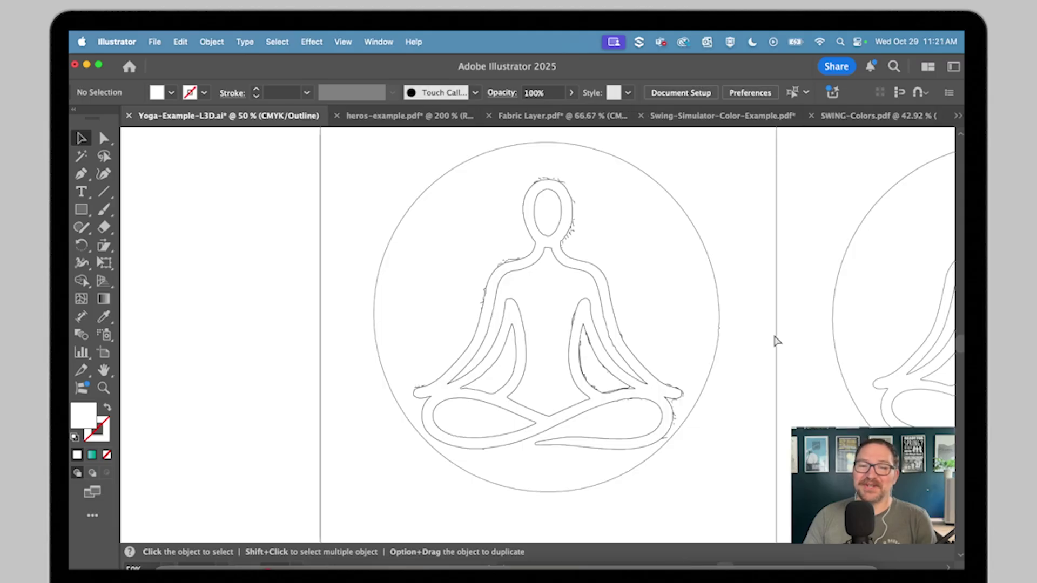
Zoom in on the rough left yoga figure and select it to view its anchors
key("super+equal")
key("super+equal")
key("super+equal")
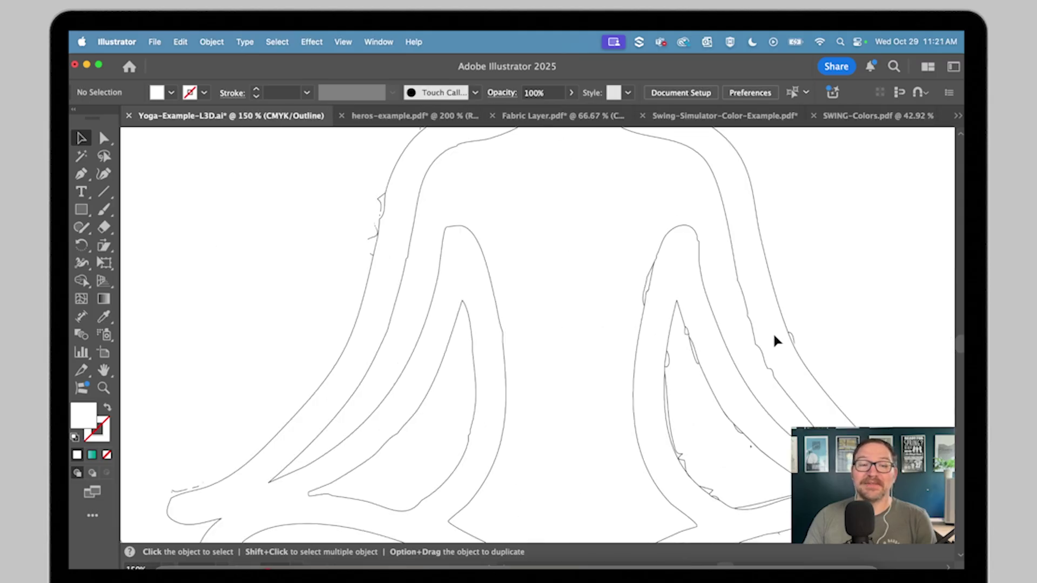
left_click_drag(776, 335, 687, 277)
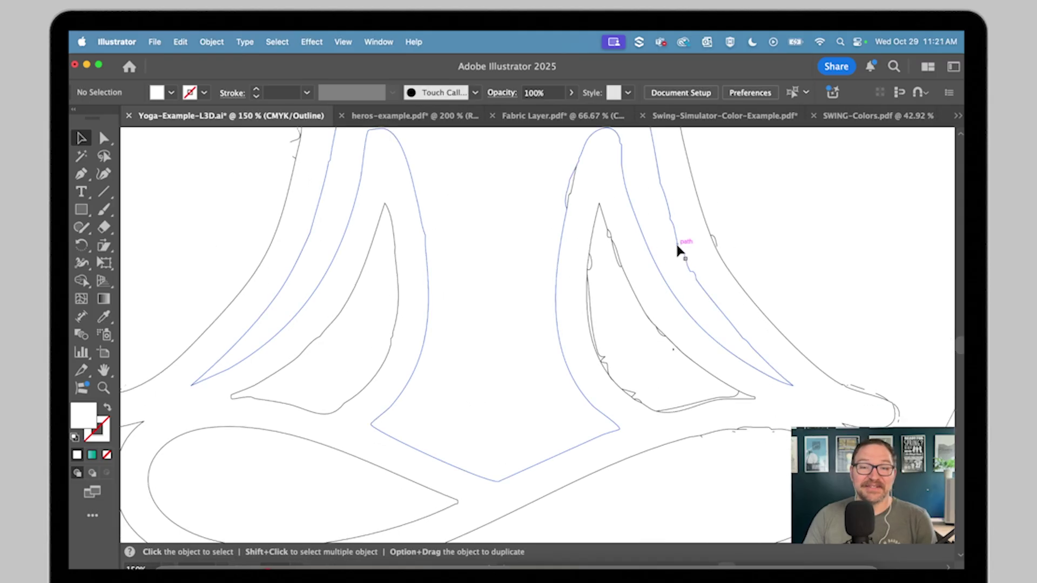
left_click(671, 224)
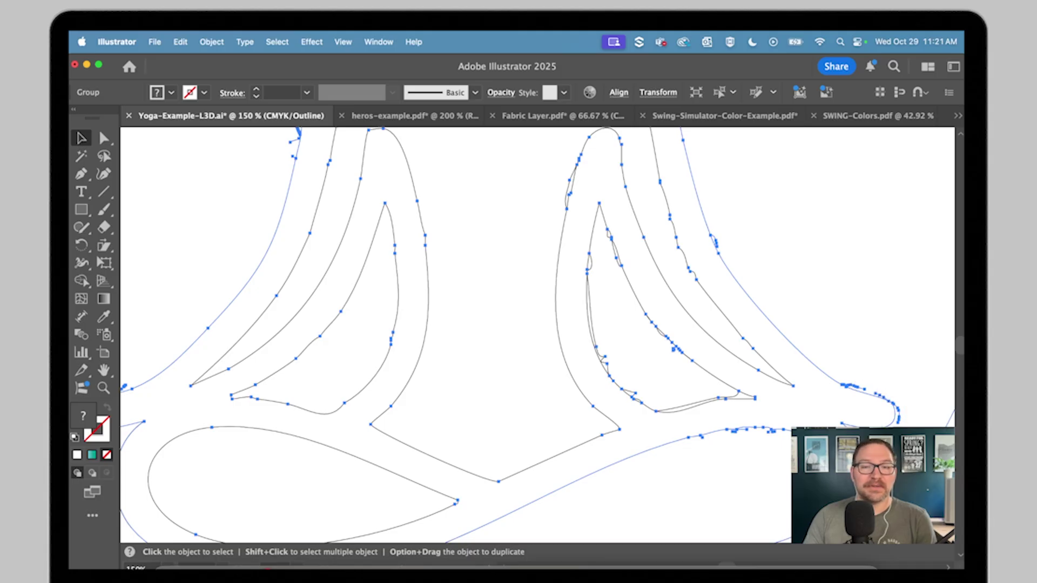
left_click(866, 317)
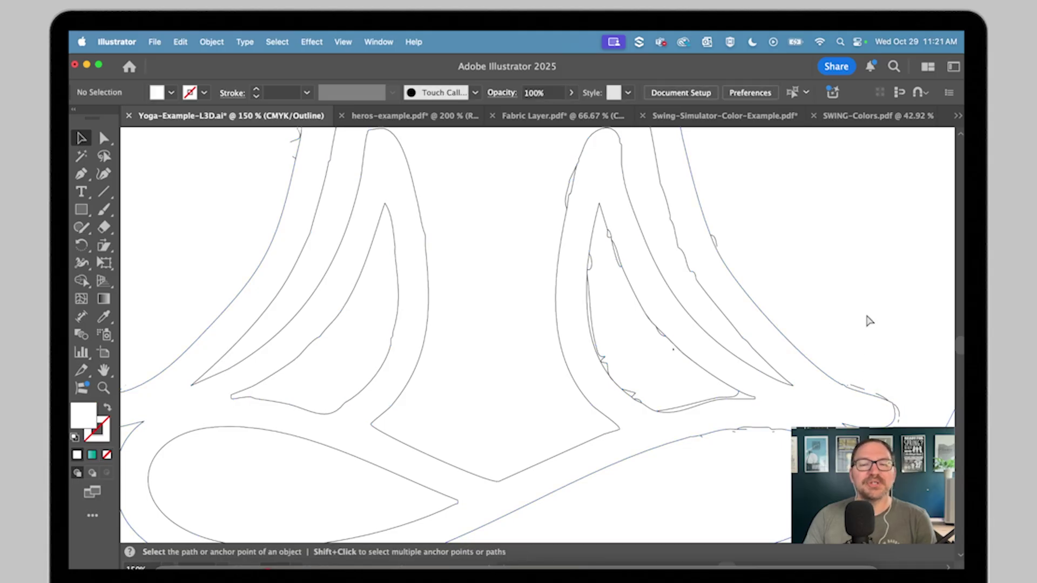
key("super+minus")
key("super+minus")
key("super+minus")
Compare the right figure's clean compound path with the left figure's anchors, then return to preview
left_click_drag(423, 322, 496, 323)
left_click(644, 319)
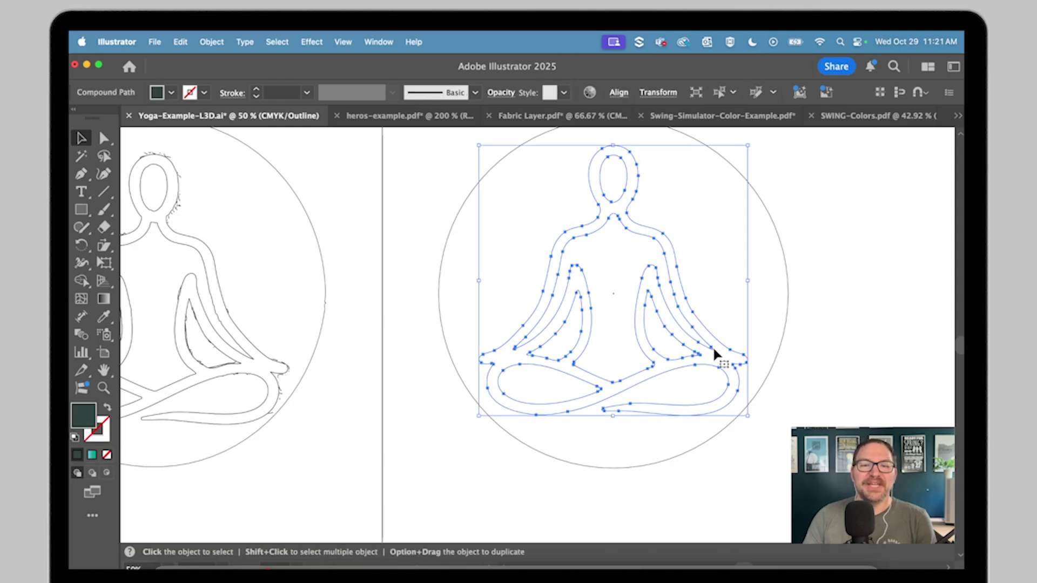
key("space")
left_click_drag(381, 367, 598, 377)
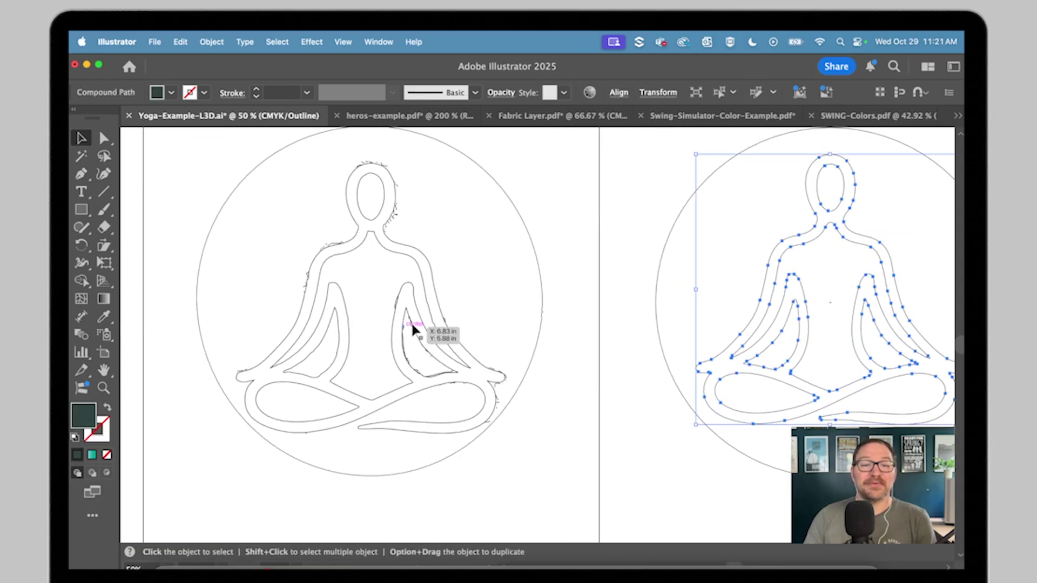
left_click(446, 340)
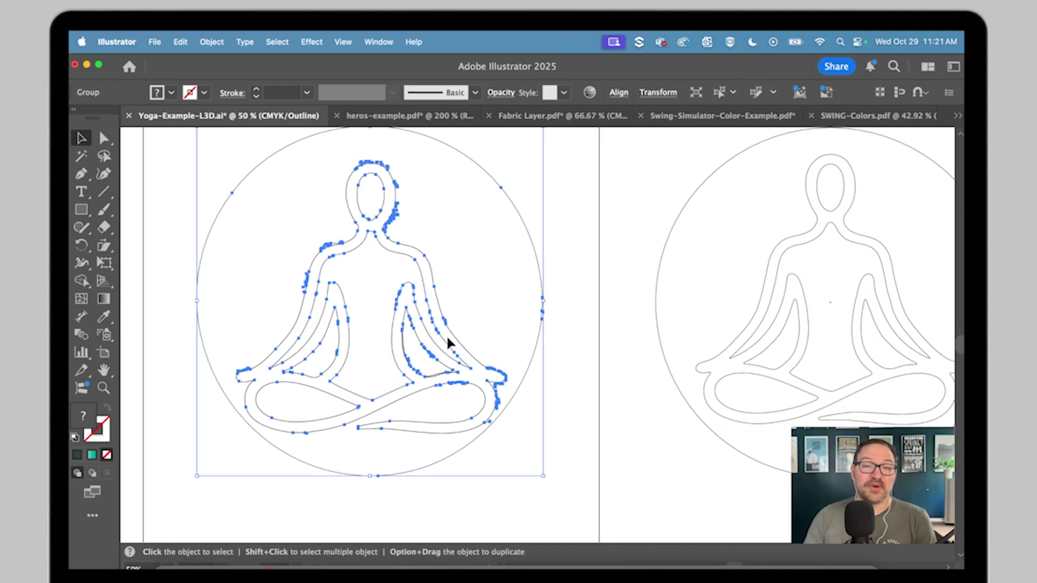
left_click(758, 311)
key("space")
left_click_drag(753, 356, 718, 395)
left_click(581, 399)
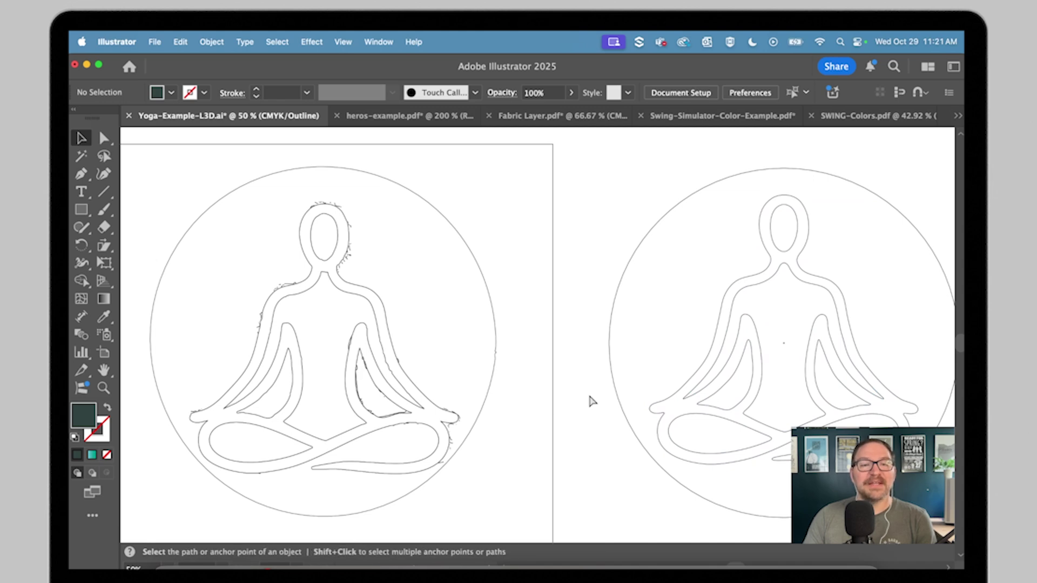
key("super+y")
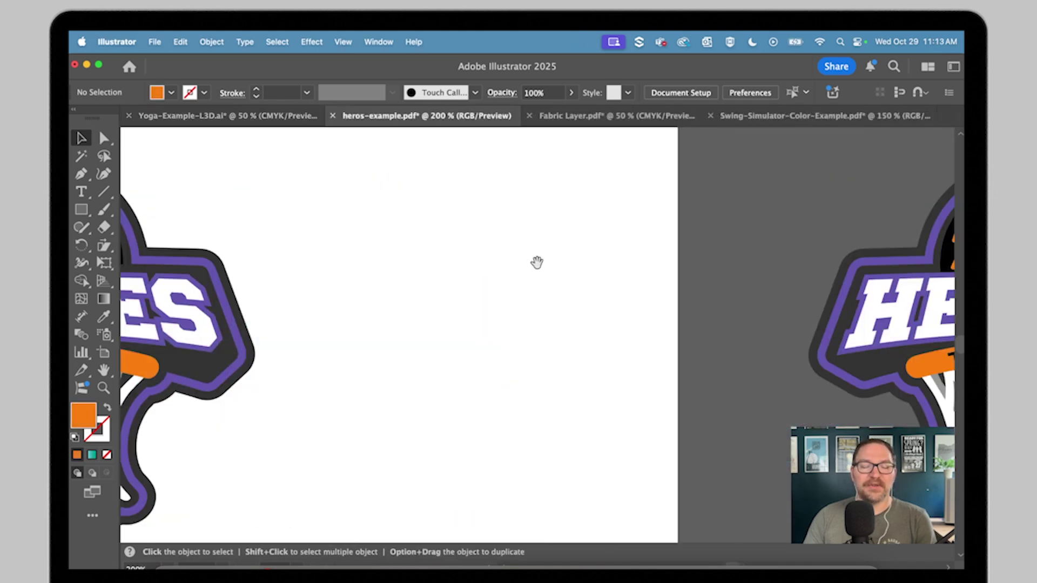
Centre the HEROES basketball logo and switch it to View > Outline
left_click_drag(537, 262, 271, 254)
left_click(343, 47)
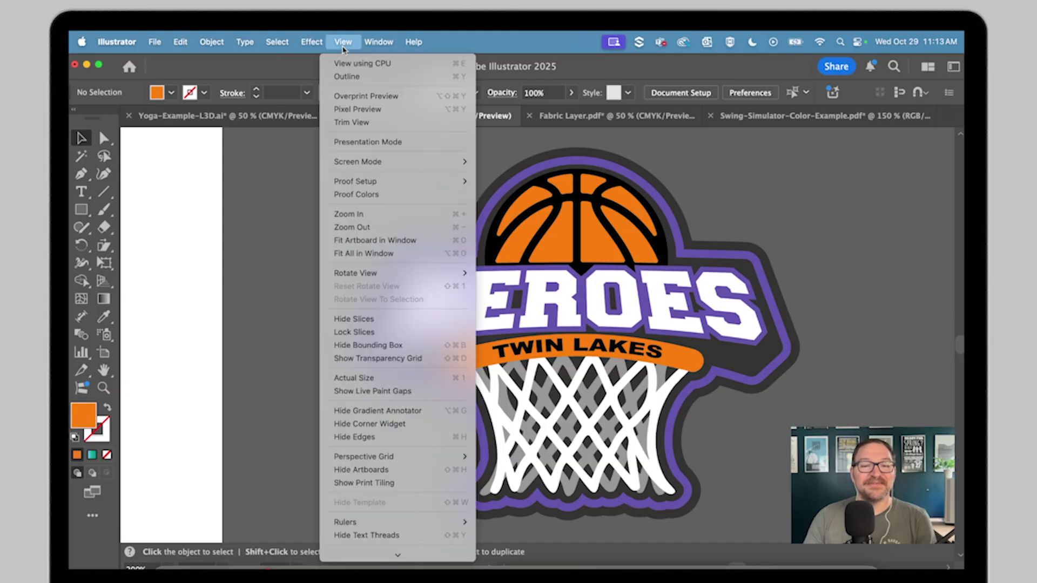
left_click(359, 77)
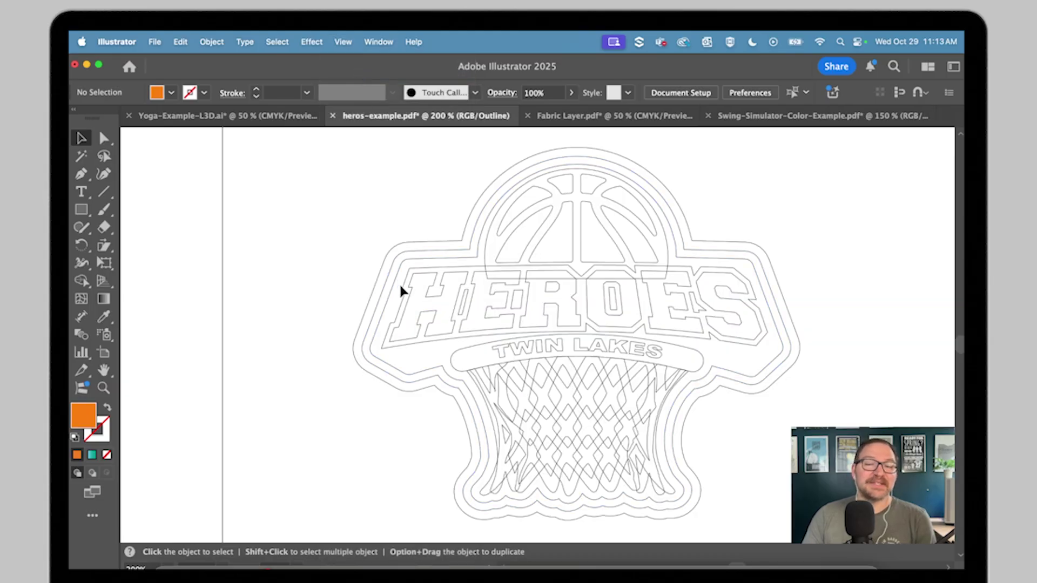
scroll(310, 301, "left", 10)
scroll(785, 277, "right", 10)
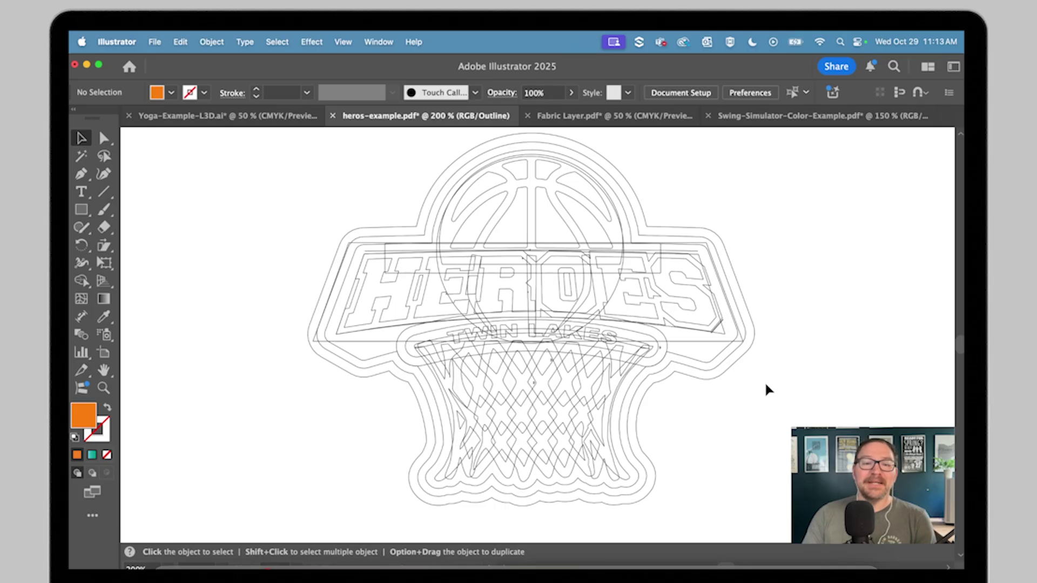
Open the Fabric Layer document and zoom in on the Michigan artwork's backing shape
left_click(649, 120)
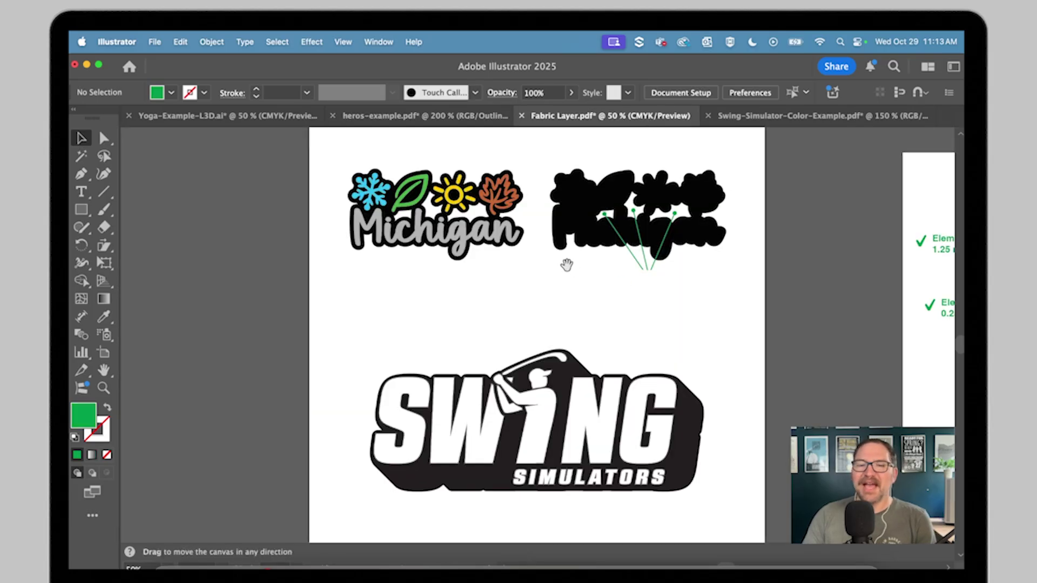
left_click_drag(567, 266, 568, 303)
key("super+equal")
key("super+equal")
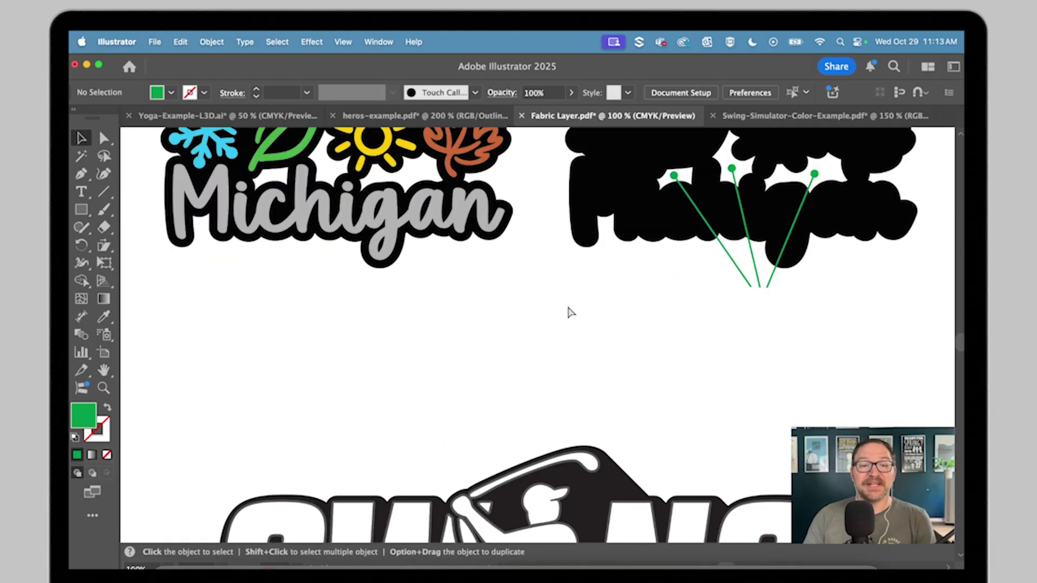
left_click_drag(539, 236, 549, 365)
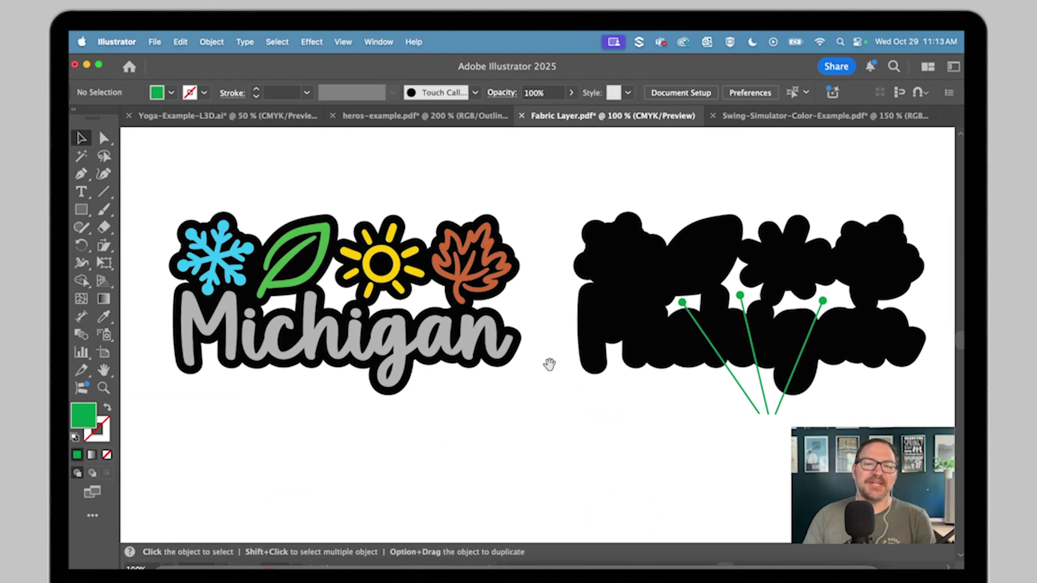
mouse_move(519, 277)
left_mouse_down()
mouse_move(538, 270)
mouse_move(538, 221)
mouse_move(538, 270)
mouse_move(528, 227)
mouse_move(536, 277)
mouse_move(541, 254)
mouse_move(511, 259)
mouse_move(540, 415)
mouse_move(534, 438)
mouse_move(532, 285)
mouse_move(516, 278)
mouse_move(521, 285)
left_mouse_up()
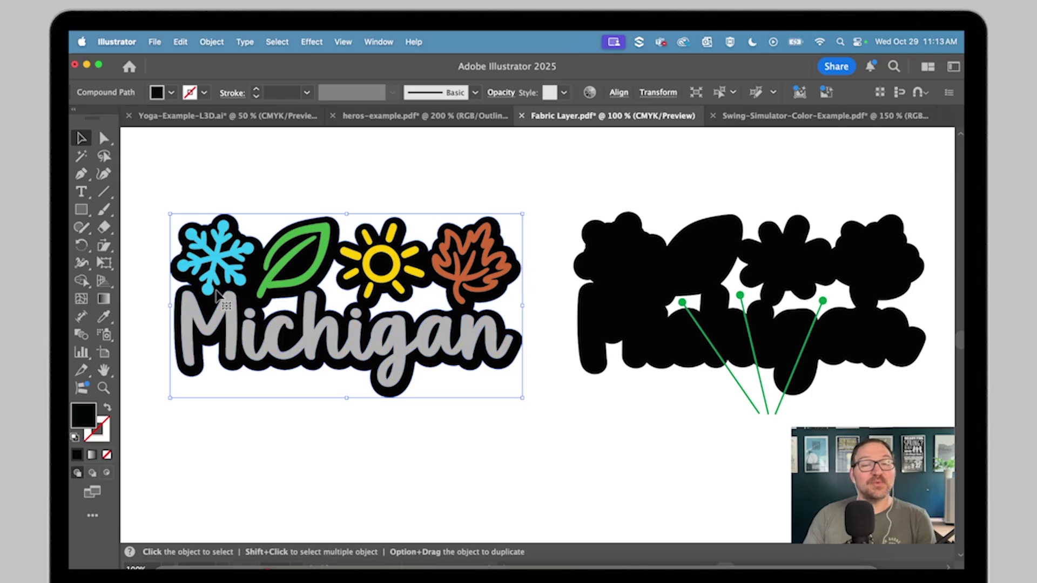
left_click(516, 397)
Select the black backing compound path and undo to restore its black fill
scroll(516, 397, "up", 5, "alt")
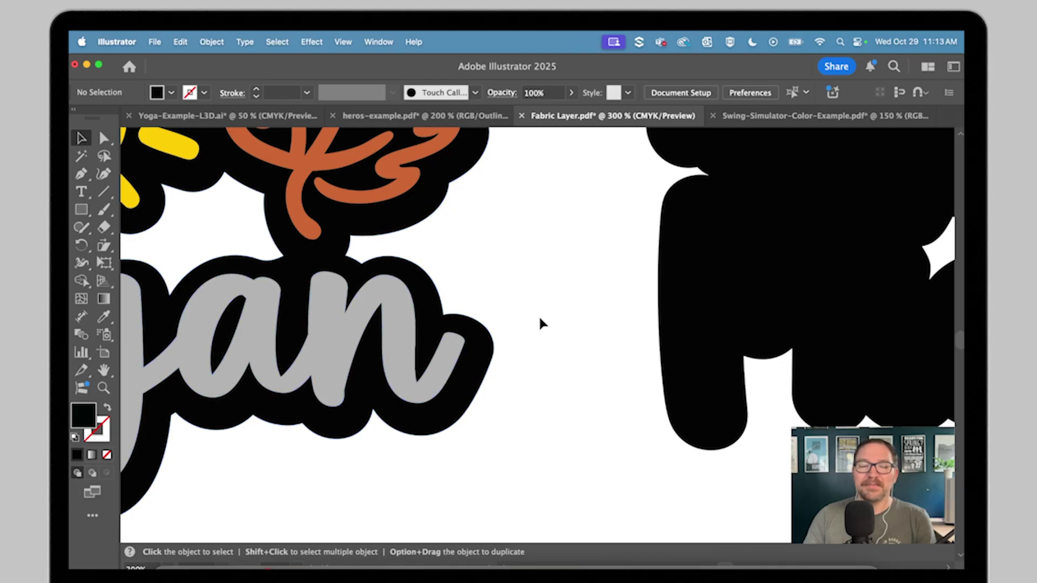
scroll(540, 321, "right", 15)
scroll(375, 397, "down", 5, "alt")
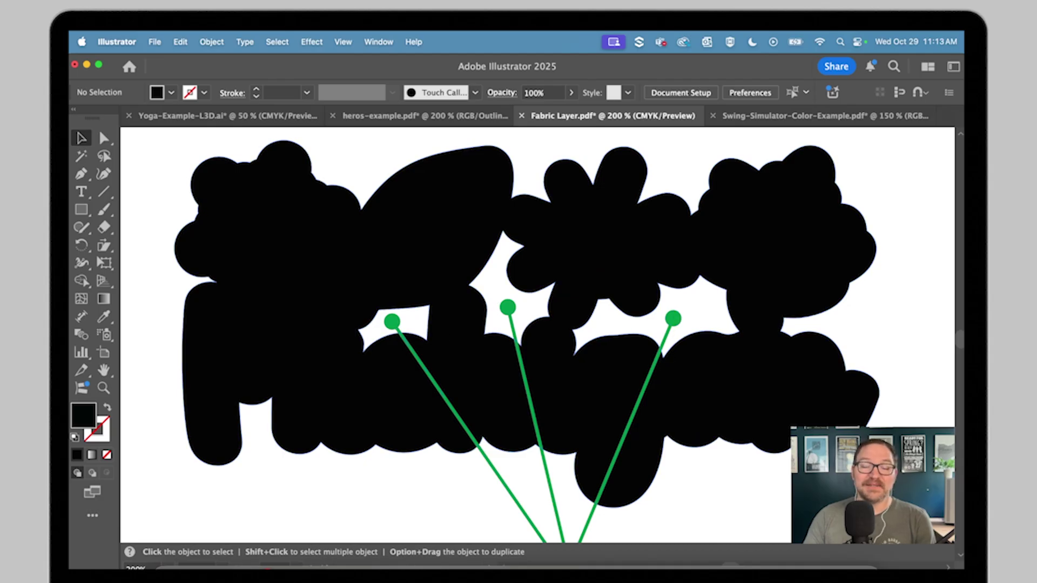
scroll(533, 324, "down", 1)
scroll(533, 294, "down", 3, "alt")
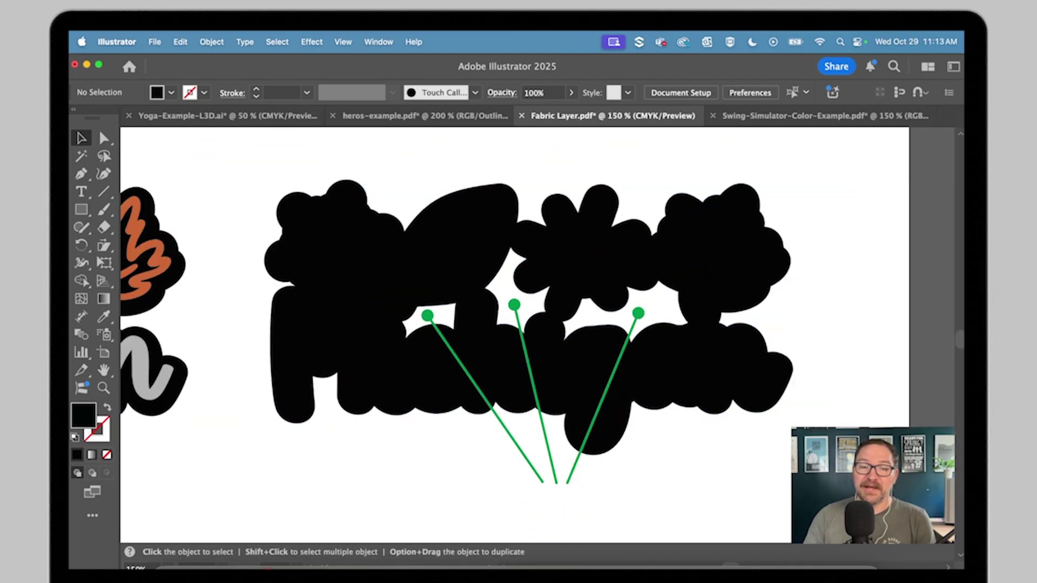
left_click(689, 400)
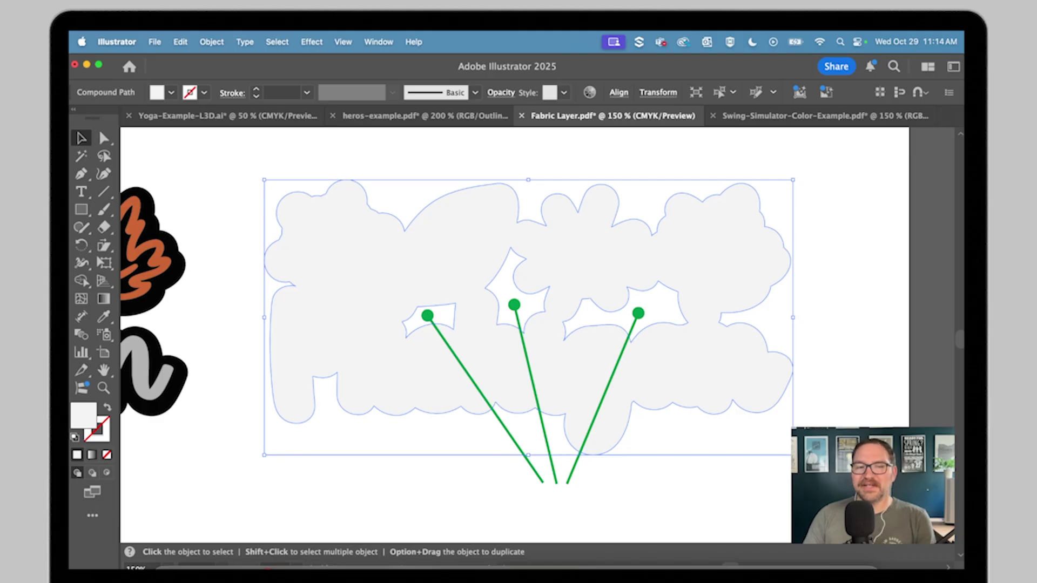
key("super+z")
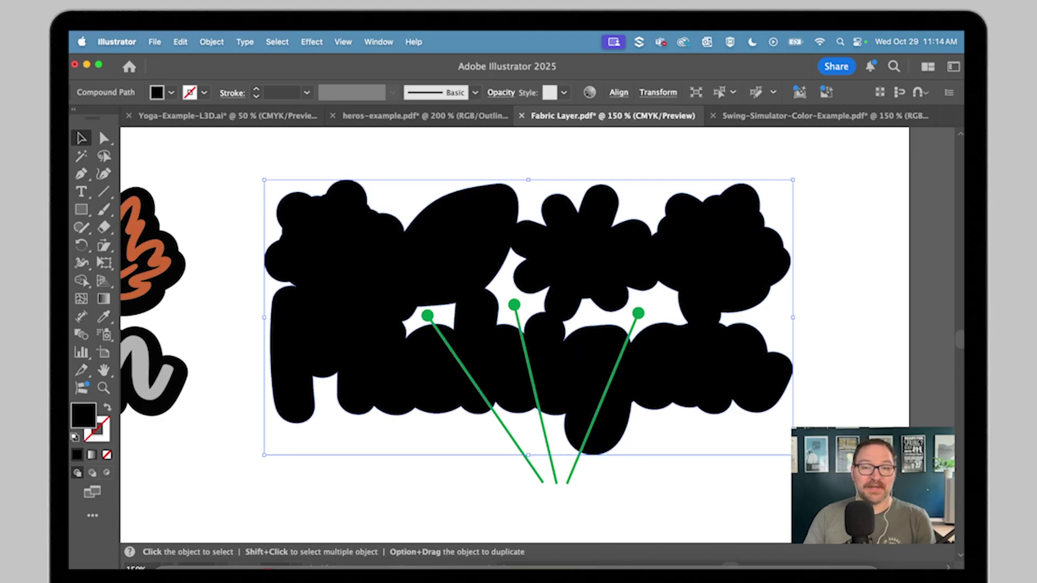
left_click(875, 250)
In Fulfill Engine, set the Fabric Background to autogenerate from the detected shape
left_click(335, 566)
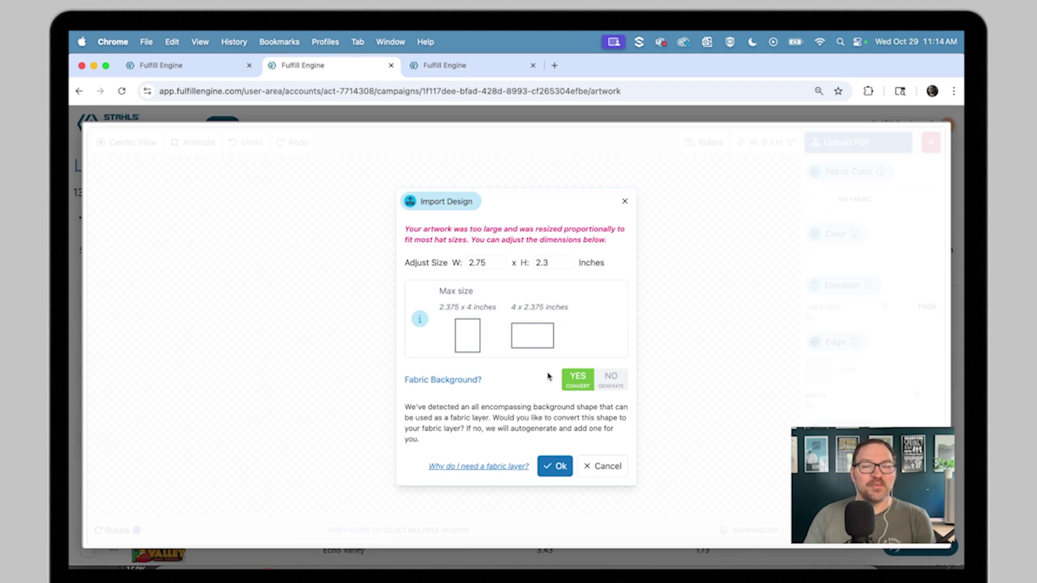
left_click(619, 384)
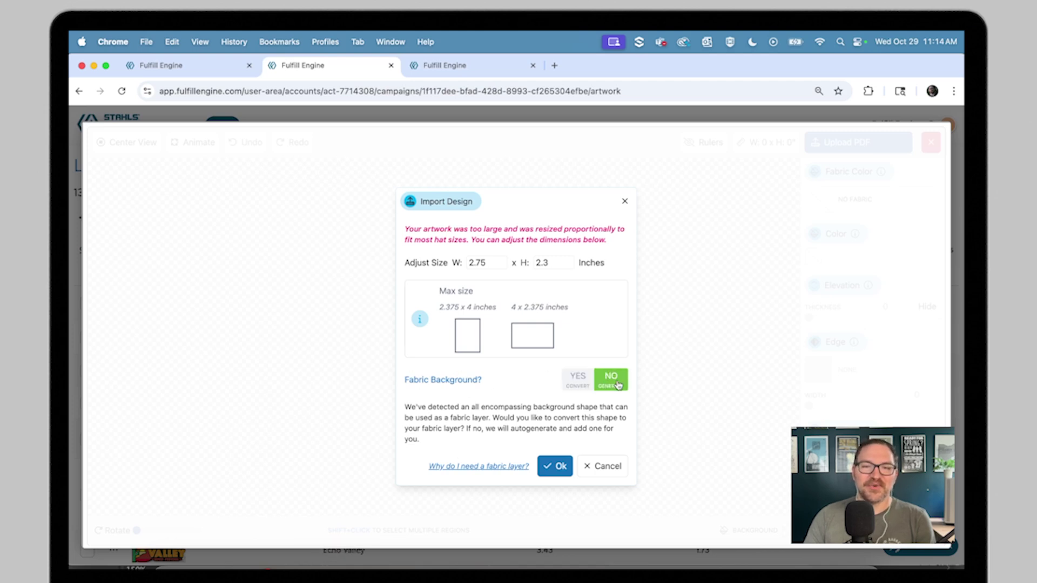
left_click(580, 386)
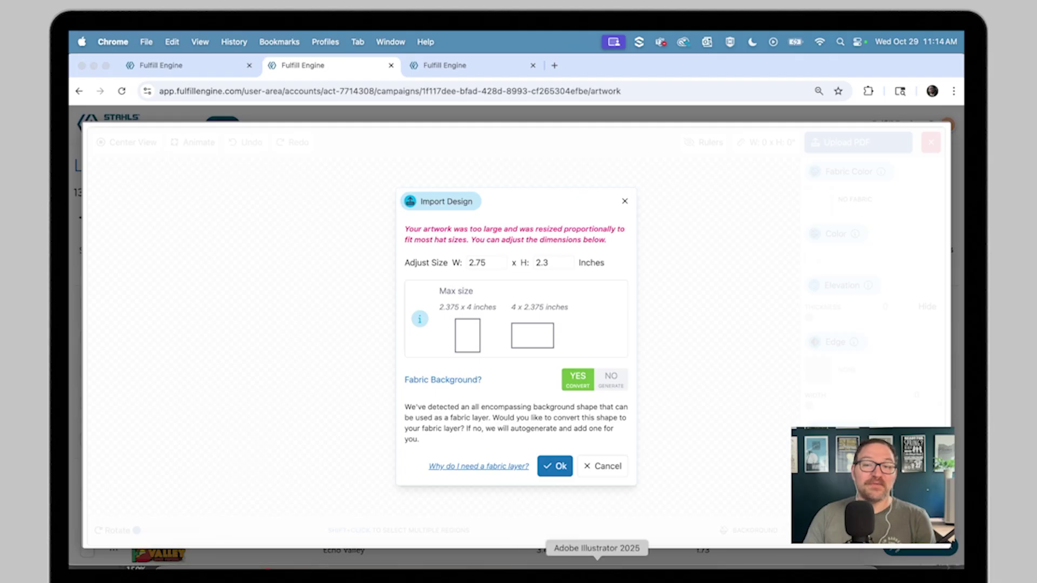
left_click(597, 568)
scroll(640, 479, "down", 15)
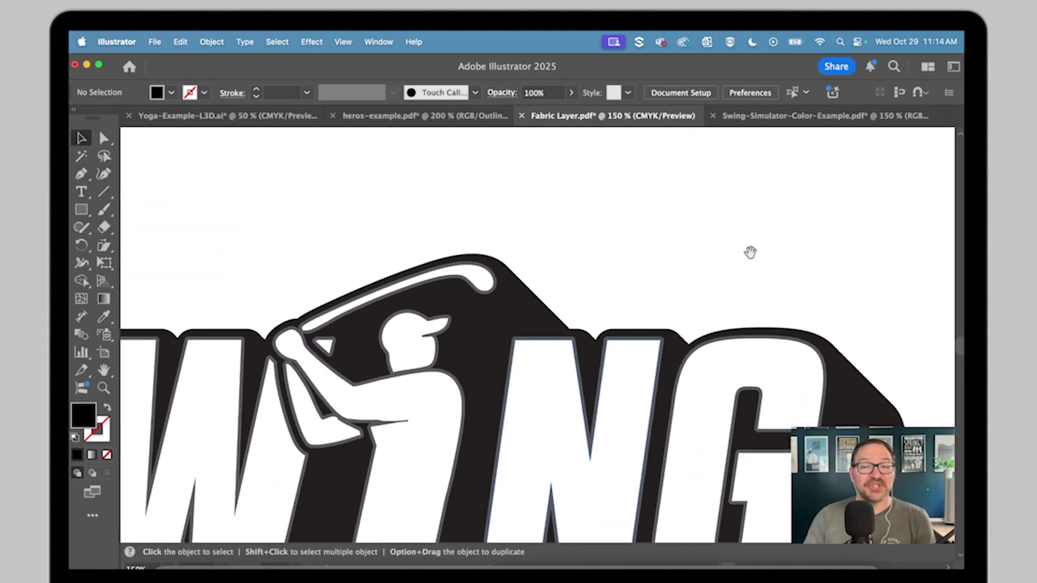
Zoom out to view the full SWING SIMULATORS logo and exit the isolated group
key("super+minus")
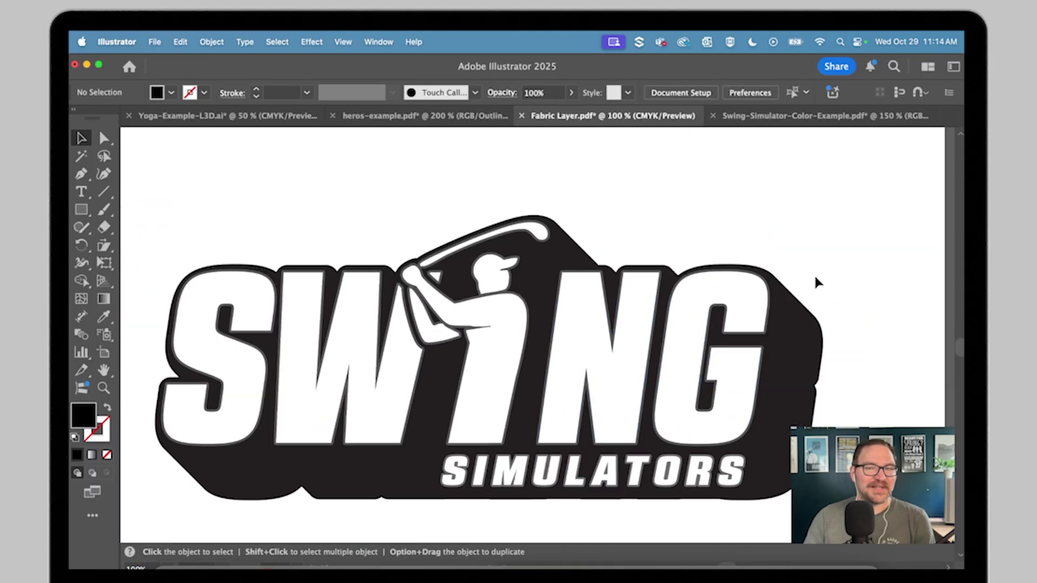
left_click_drag(814, 274, 899, 351)
left_click(870, 320)
key("space")
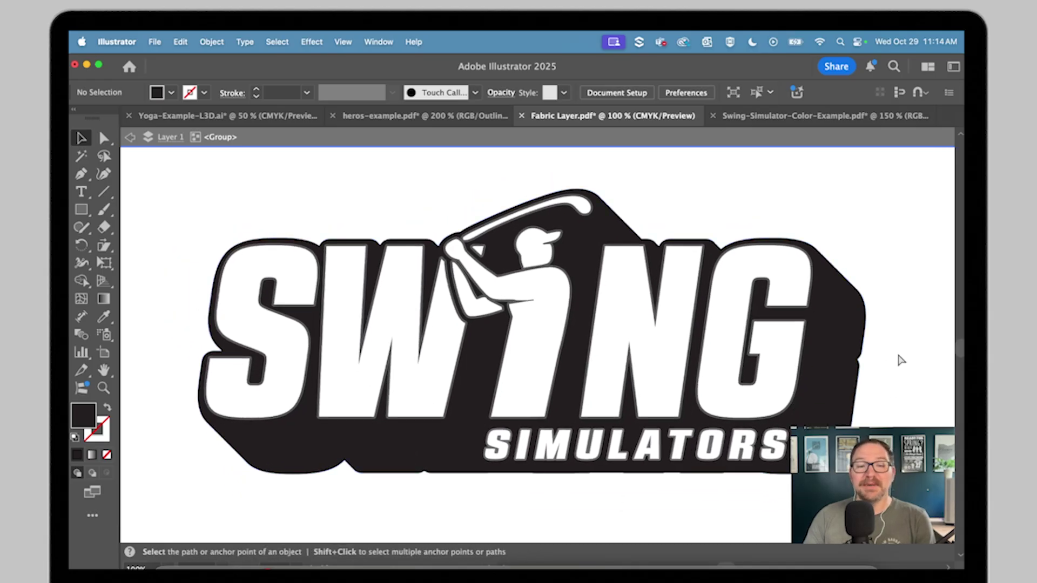
key("super+minus")
key("Escape")
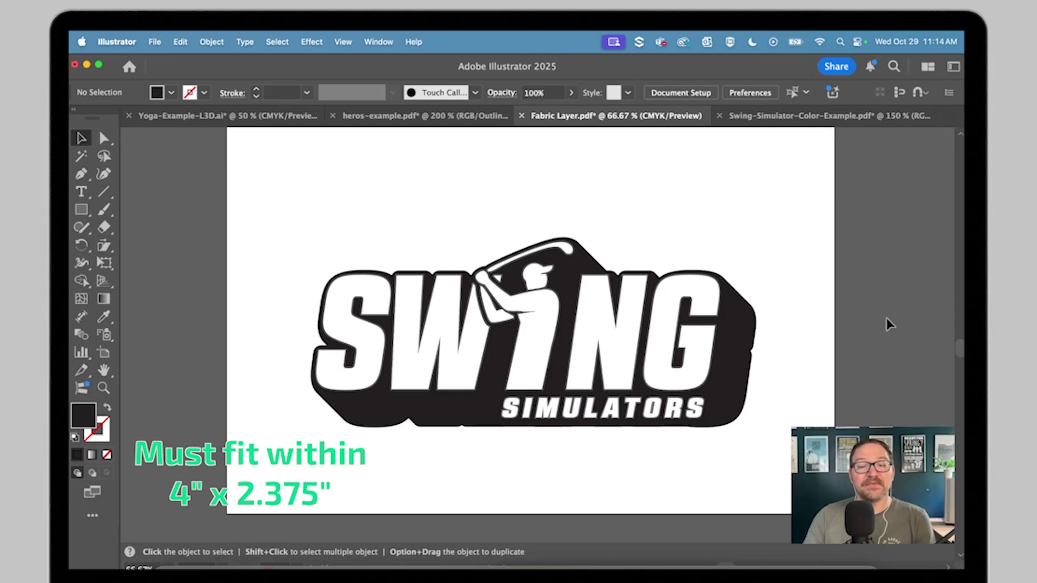
Pan to the Prism Hair Flair artboard and check Fulfill Engine's Import Design dialog
key("space")
left_click_drag(887, 319, 308, 370)
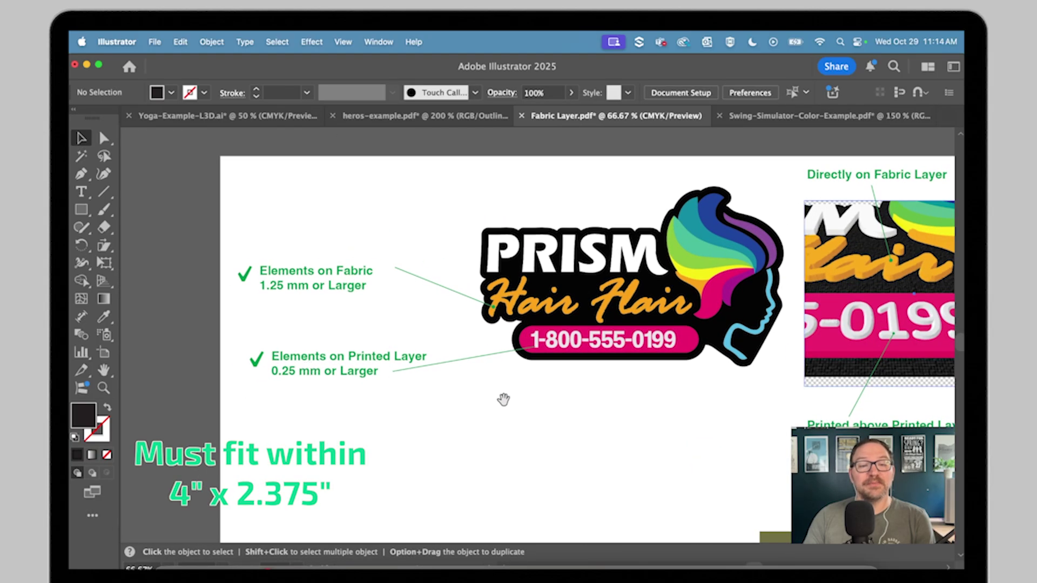
key("super+Tab")
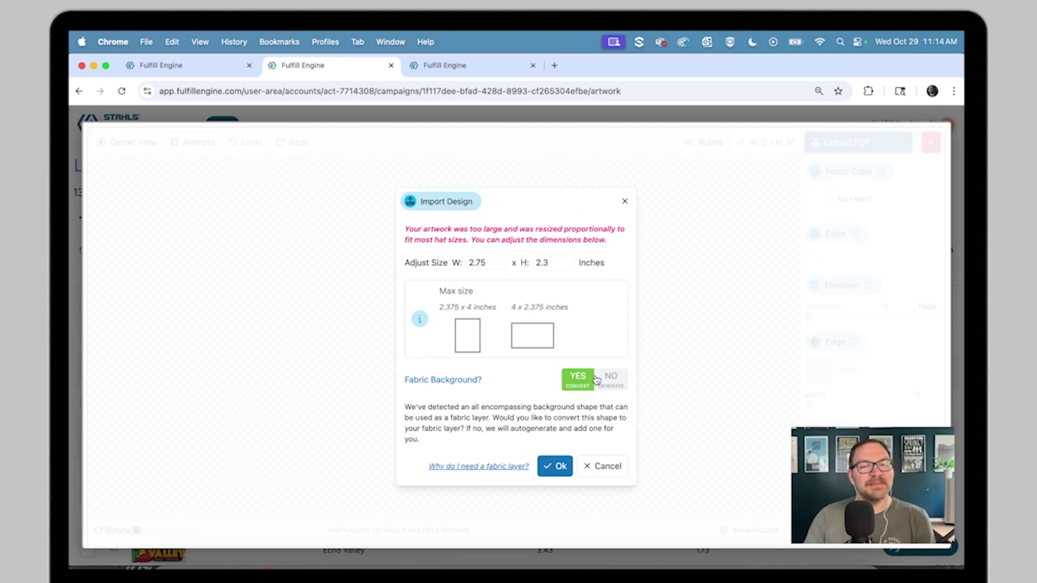
left_click(597, 564)
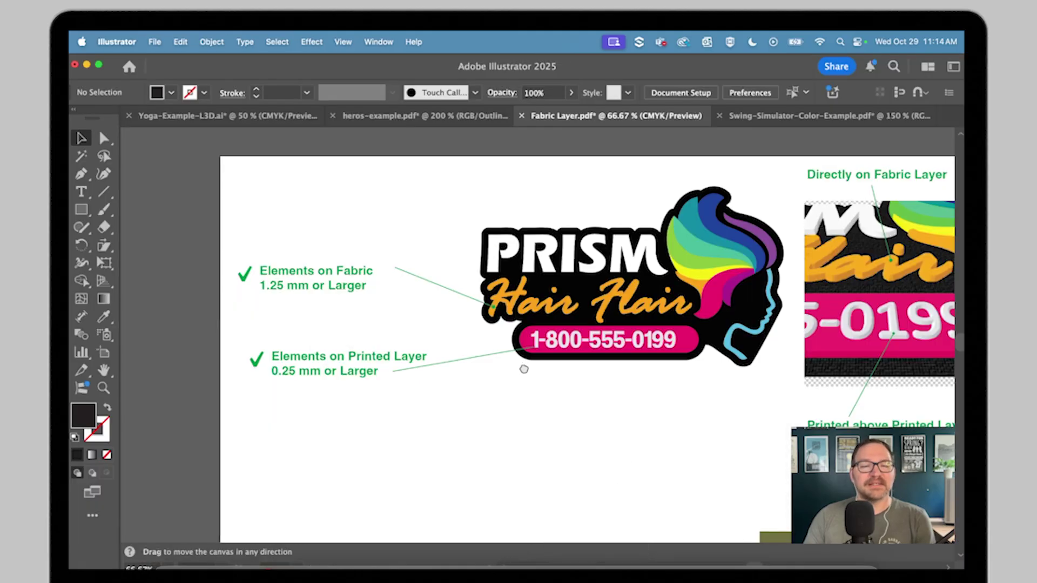
Review the Prism Hair Flair logo, its size notes and the fabric and printed-layer close-ups
left_click_drag(524, 369, 481, 397)
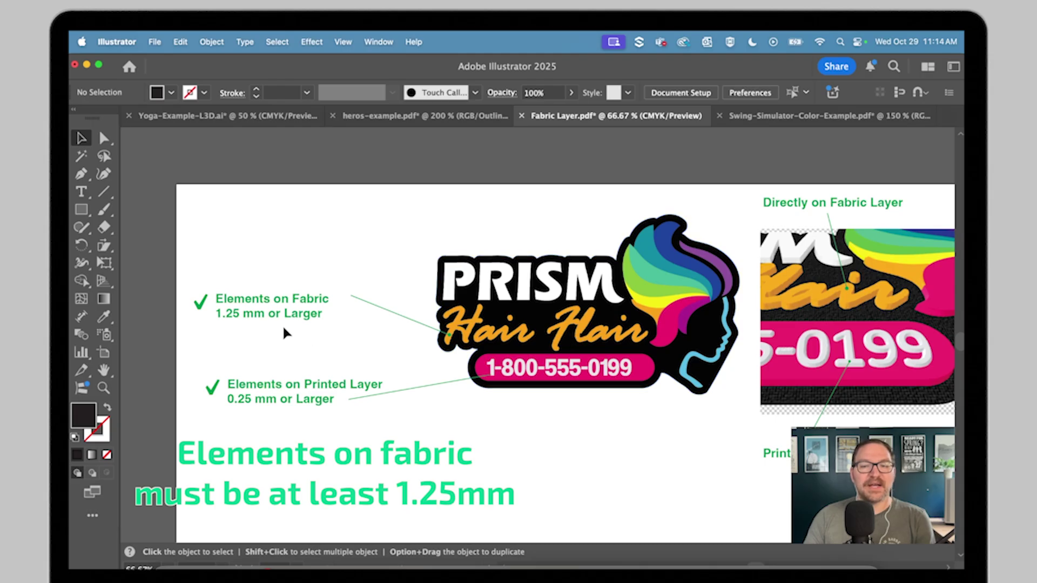
left_click_drag(784, 301, 475, 309)
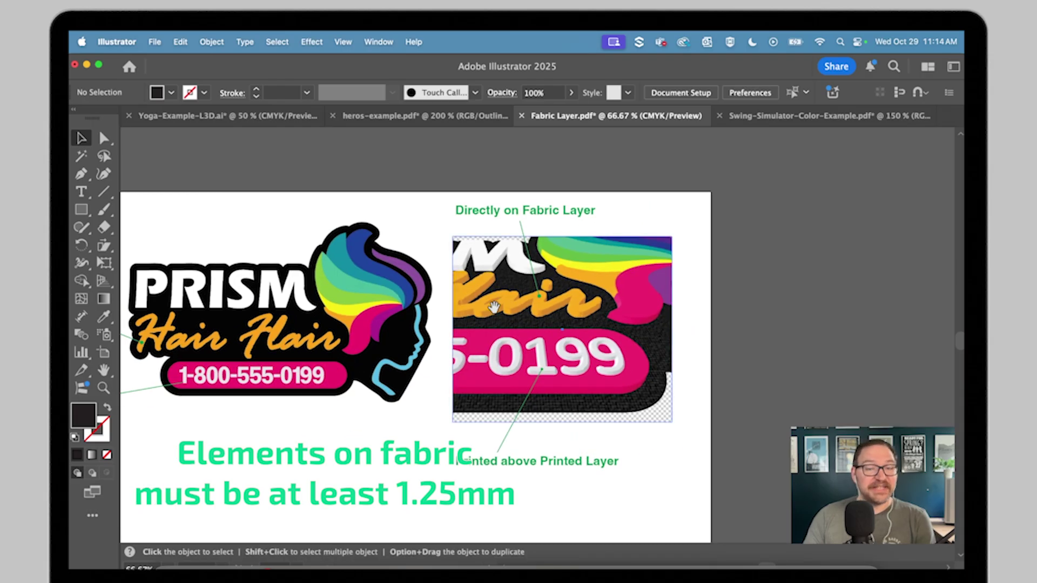
left_click_drag(421, 381, 585, 308)
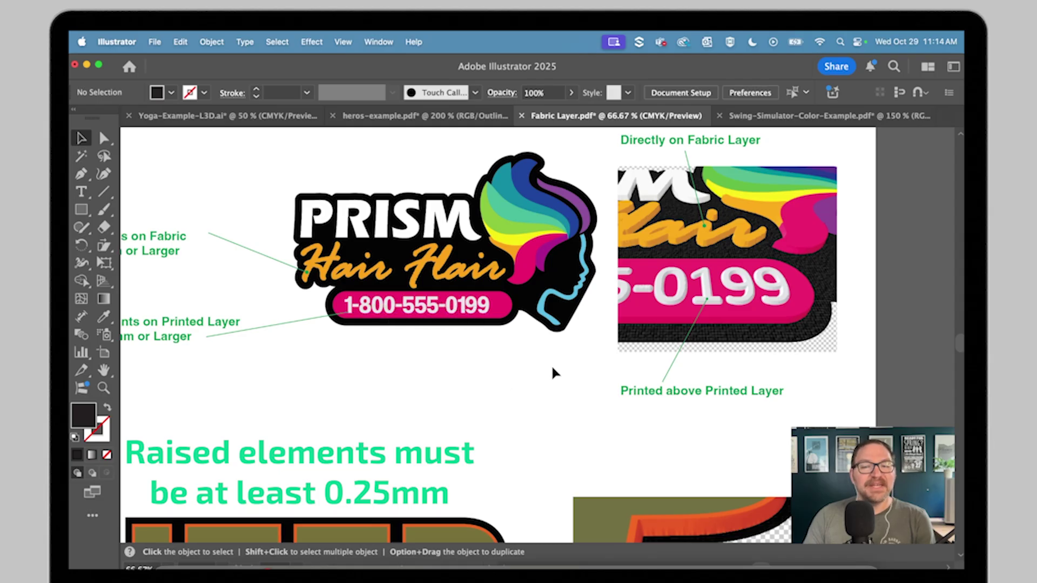
left_click_drag(544, 375, 454, 370)
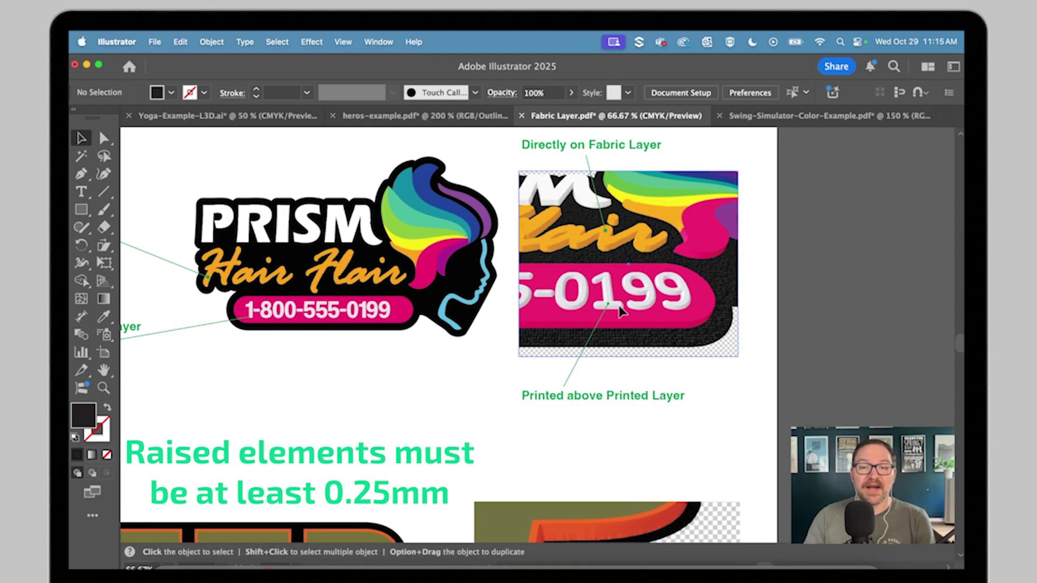
left_click_drag(459, 373, 503, 370)
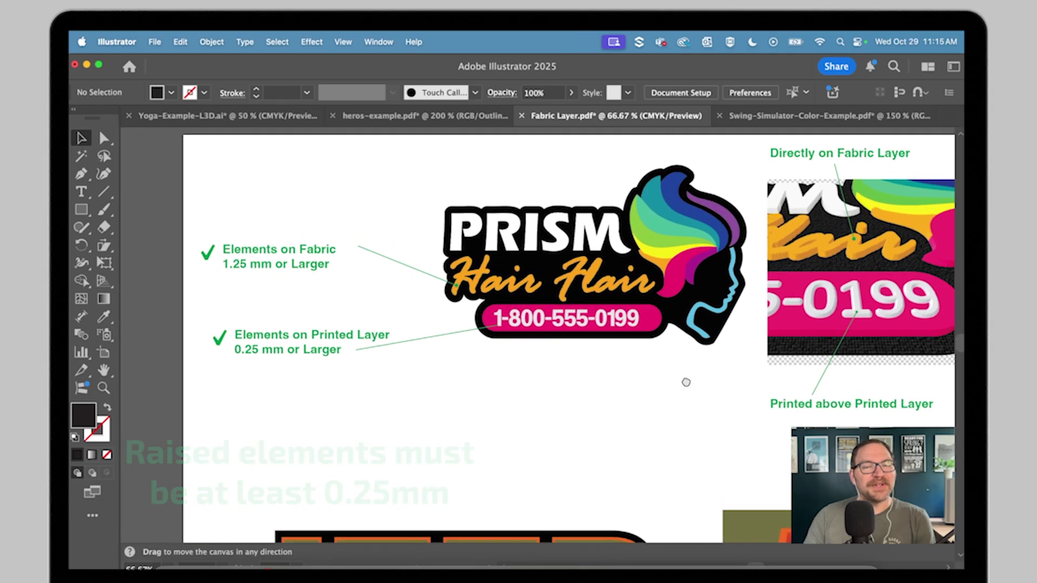
Inspect the JEEP artwork's ® mark and close-up image, then return toward Hair Flair
left_click_drag(682, 382, 641, 405)
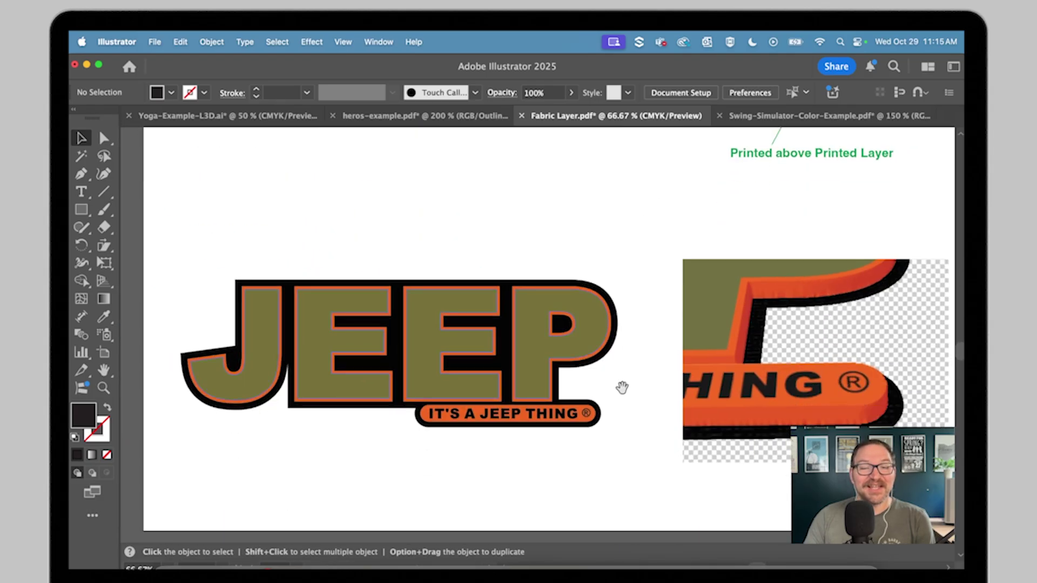
left_click(588, 415)
left_click(620, 435)
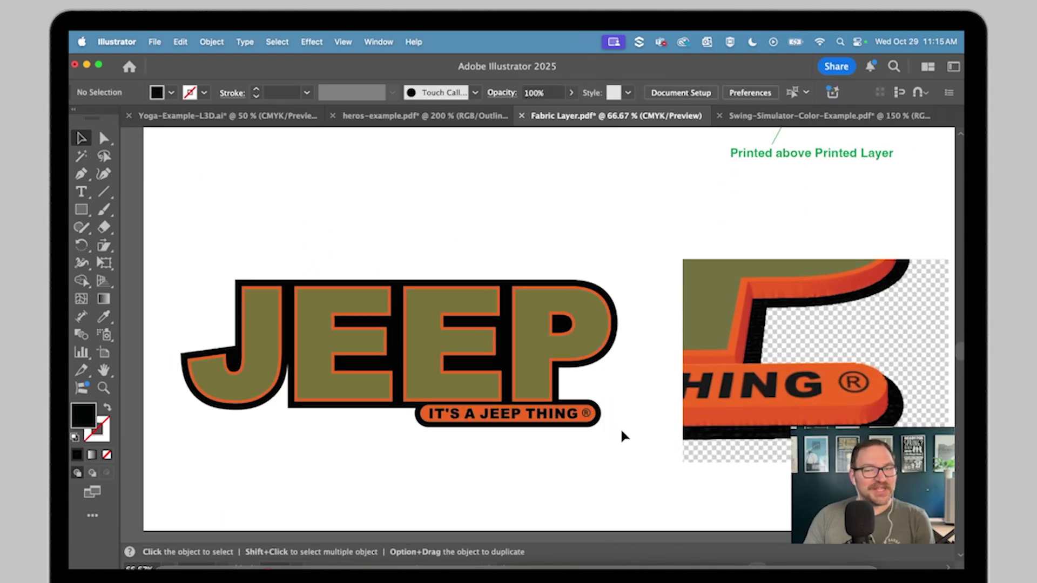
left_click_drag(620, 432, 453, 399)
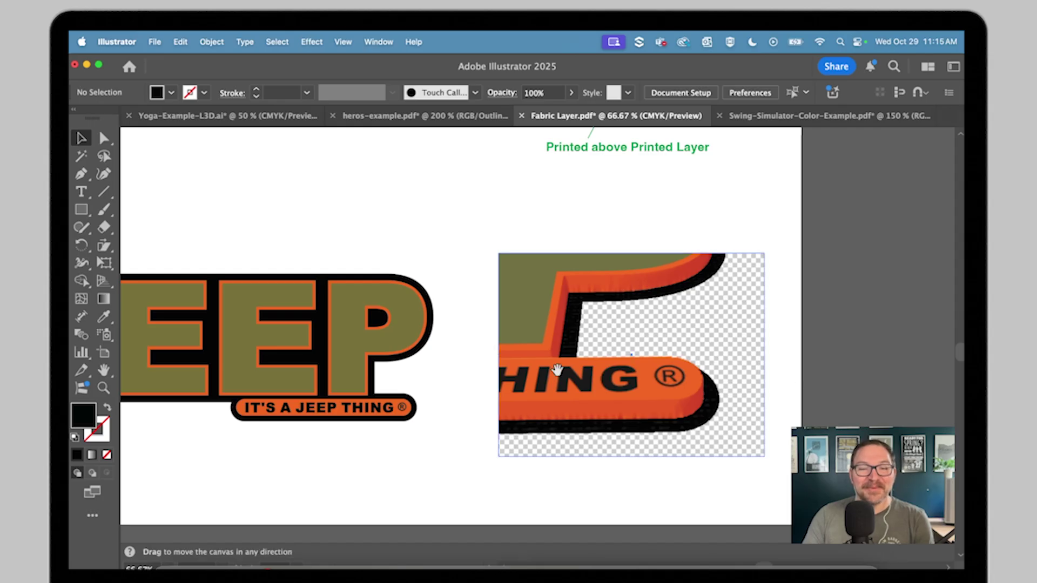
left_click_drag(479, 307, 605, 423)
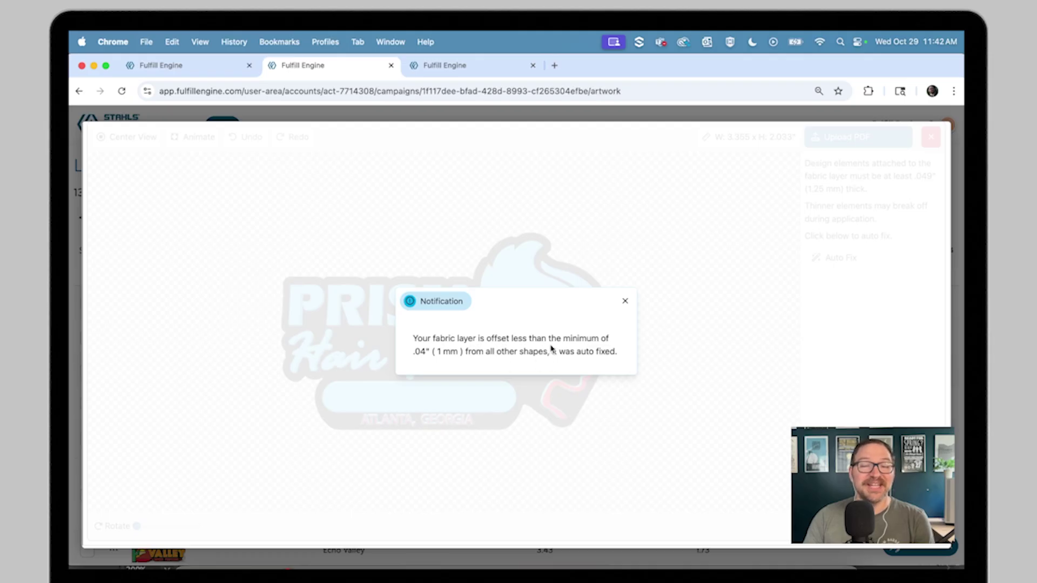
Close the fabric offset notification and highlight the fabric thickness warning text
left_click(625, 302)
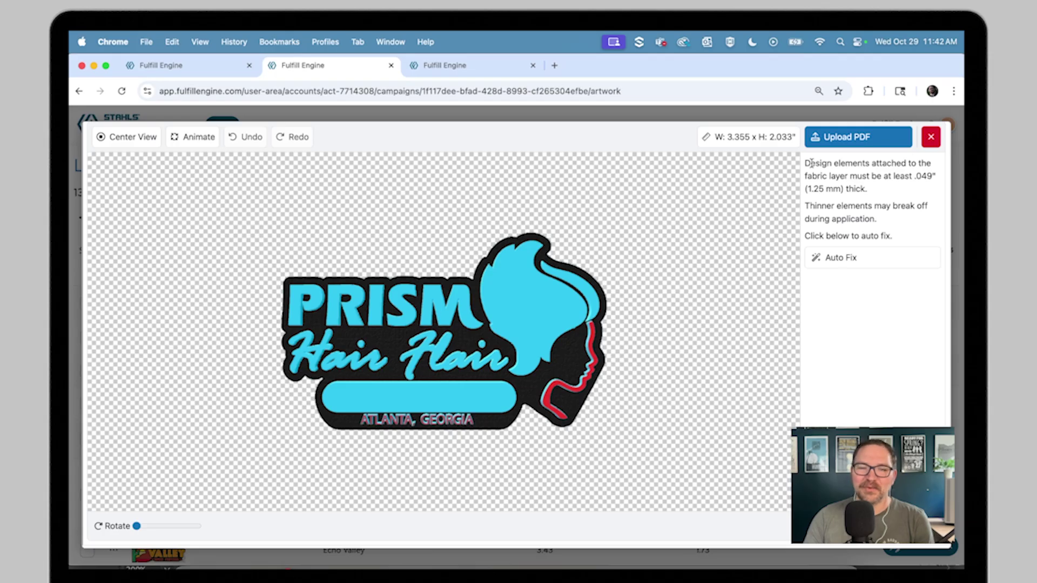
left_click_drag(805, 163, 918, 233)
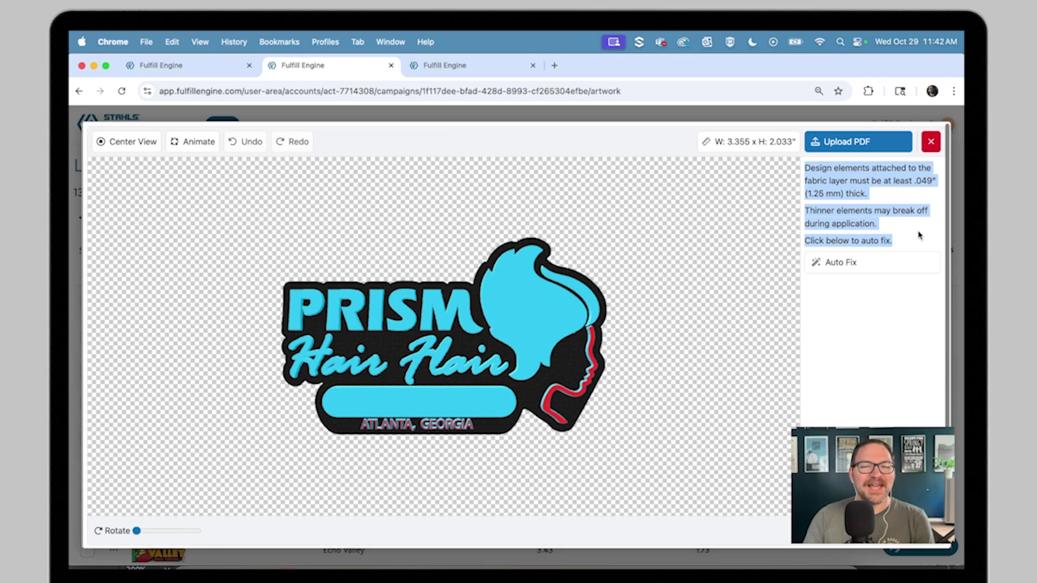
left_click(917, 233)
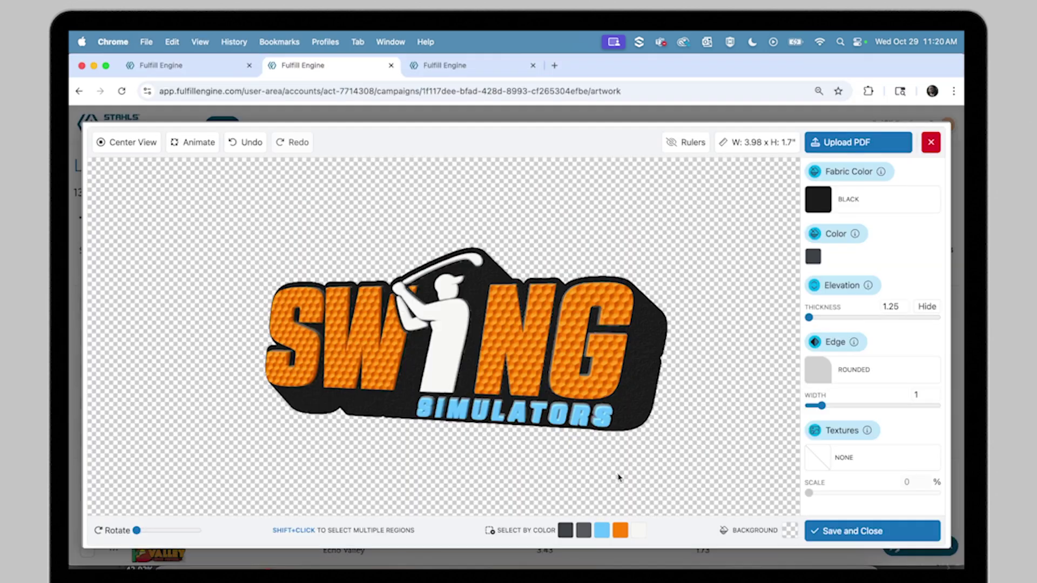
Recolour the orange SWING letters white using Select By Color
left_click(618, 531)
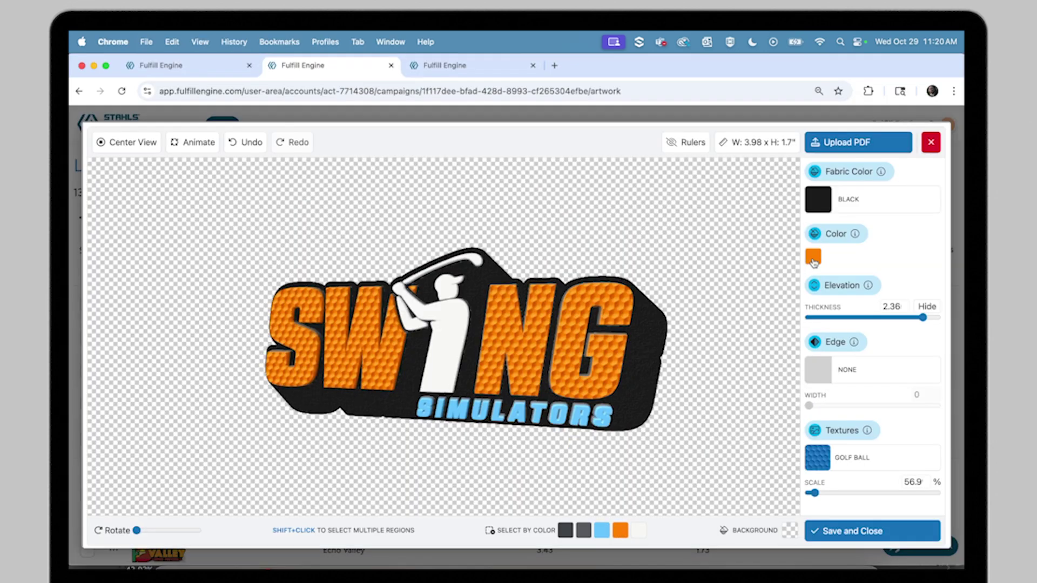
left_click(813, 257)
scroll(871, 330, "down", 5)
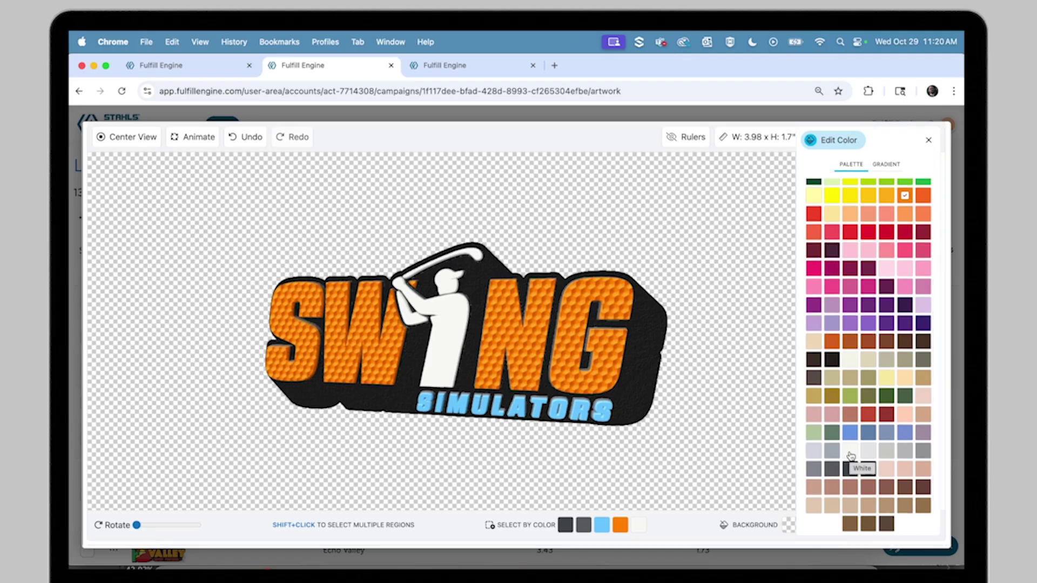
left_click(850, 453)
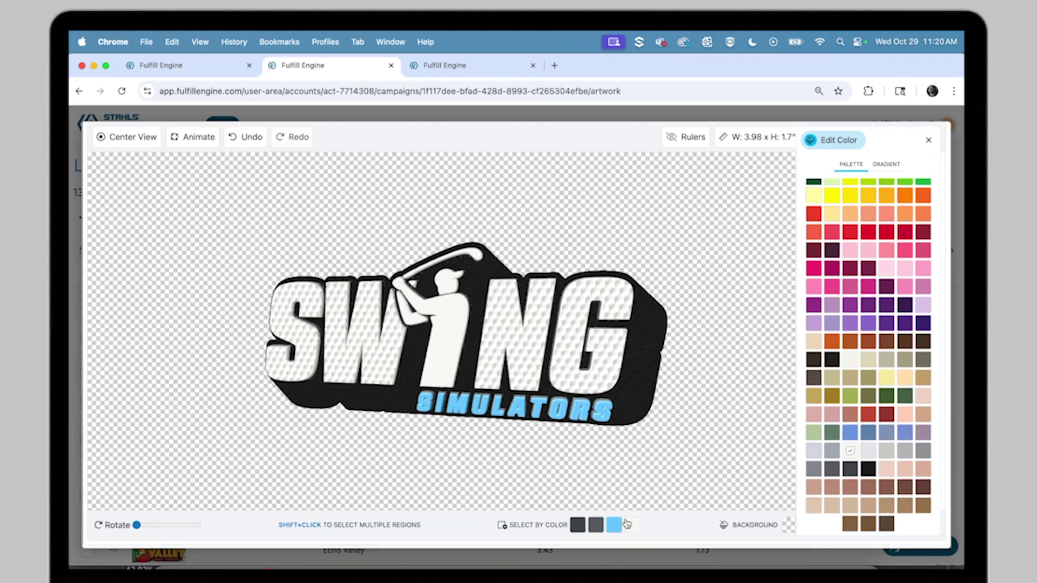
Recolour the blue SIMULATORS text white and rotate the 3D preview
left_click(615, 527)
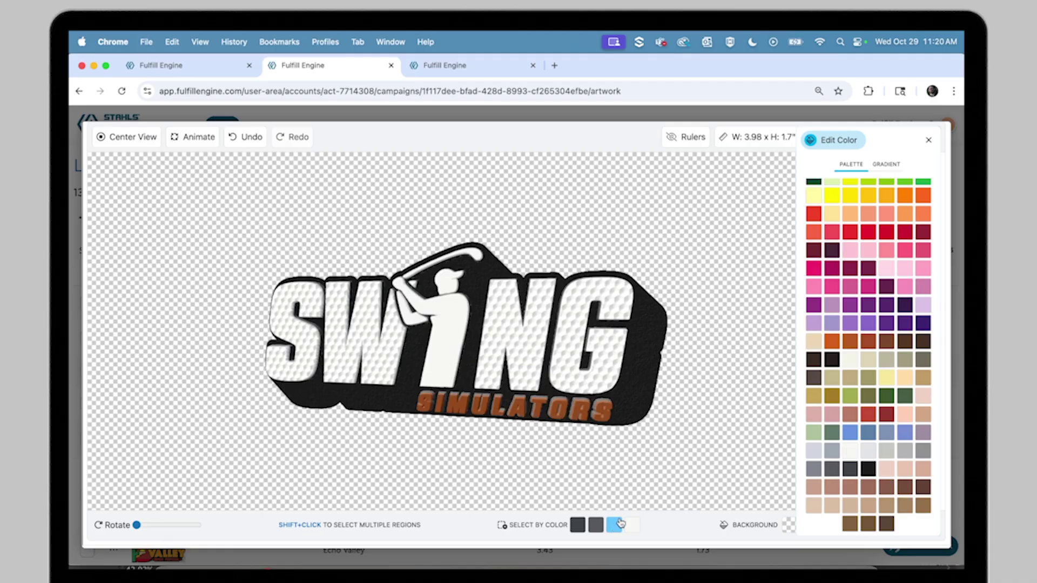
left_click(851, 453)
mouse_move(694, 456)
left_mouse_down()
mouse_move(704, 426)
mouse_move(637, 453)
mouse_move(647, 428)
mouse_move(741, 472)
mouse_move(664, 433)
mouse_move(707, 449)
left_mouse_up()
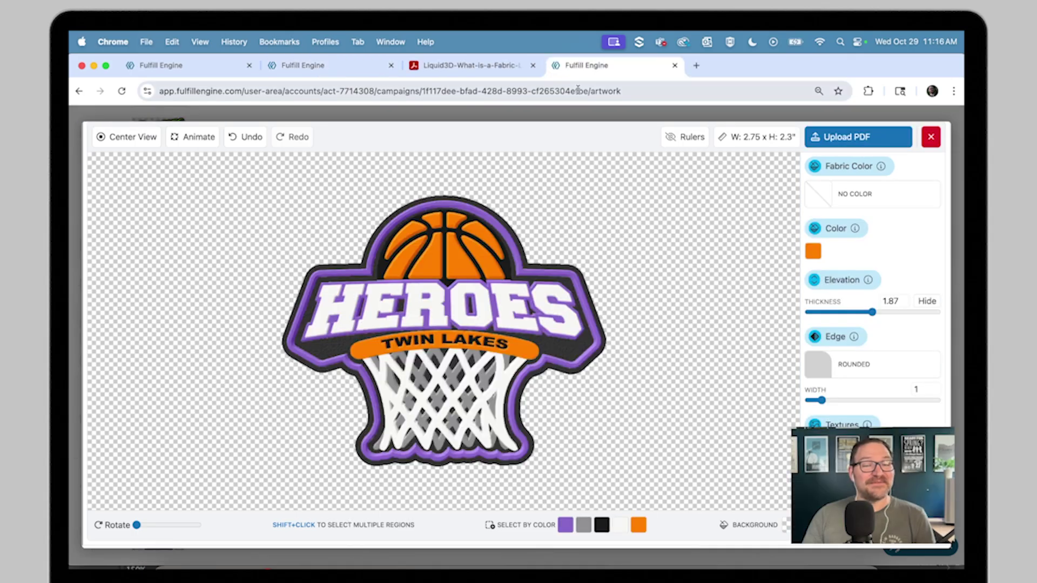
Select all white regions and test Elevation Thickness, finally dragging it to minimum
left_click_drag(612, 279, 637, 278)
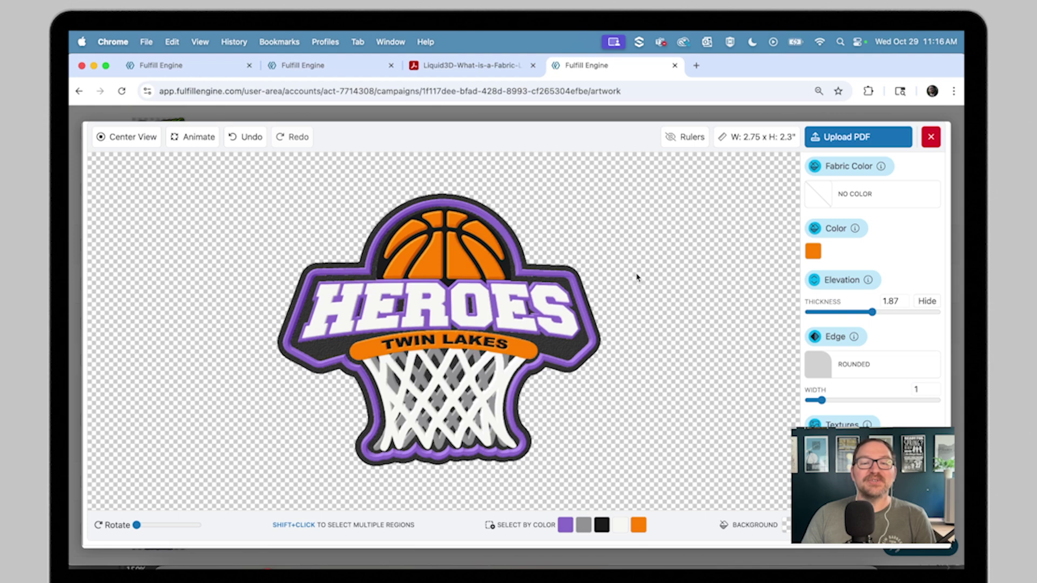
left_click(462, 294)
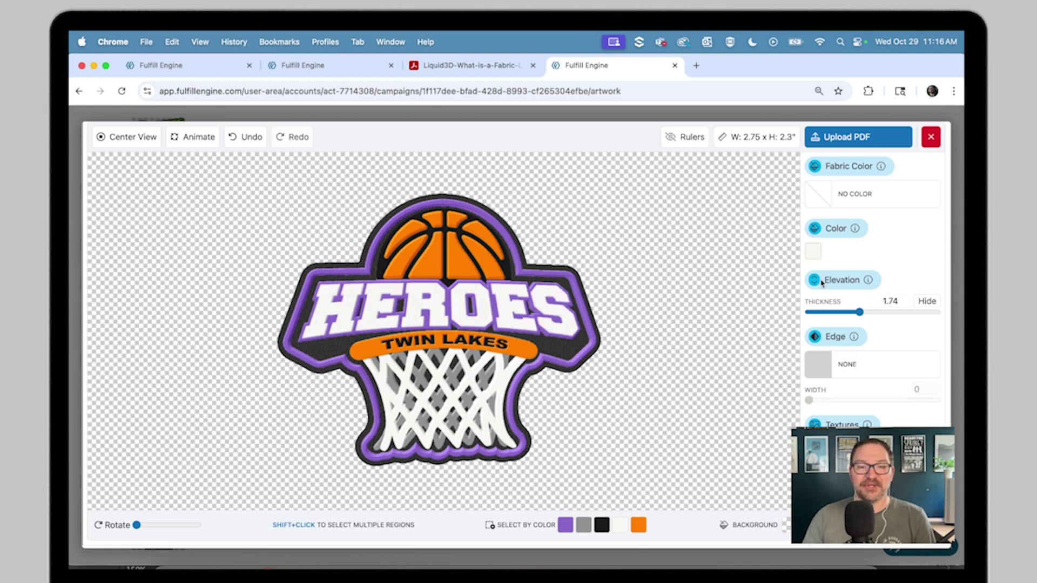
left_click_drag(860, 313, 934, 317)
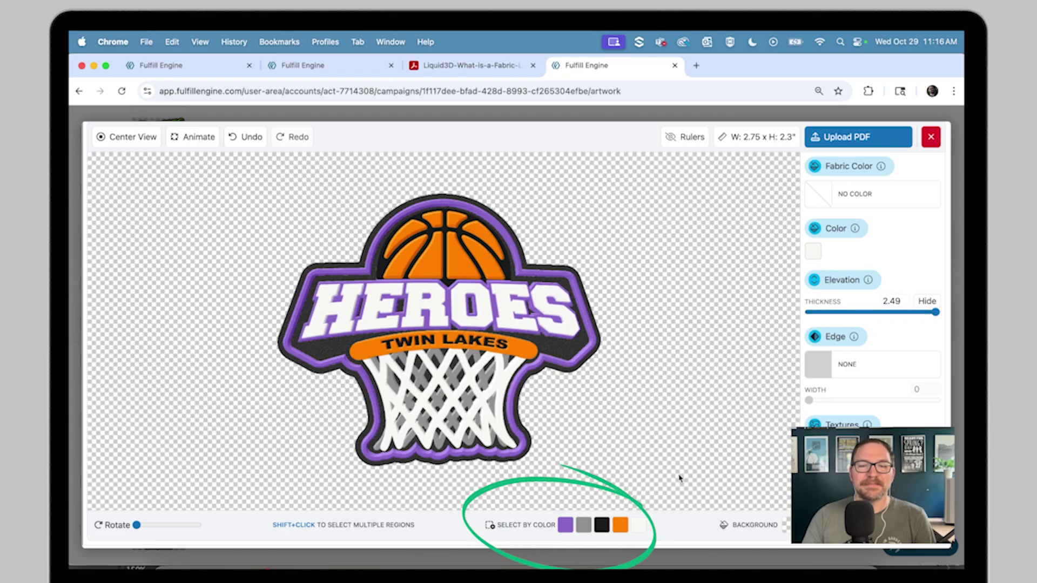
left_click(637, 531)
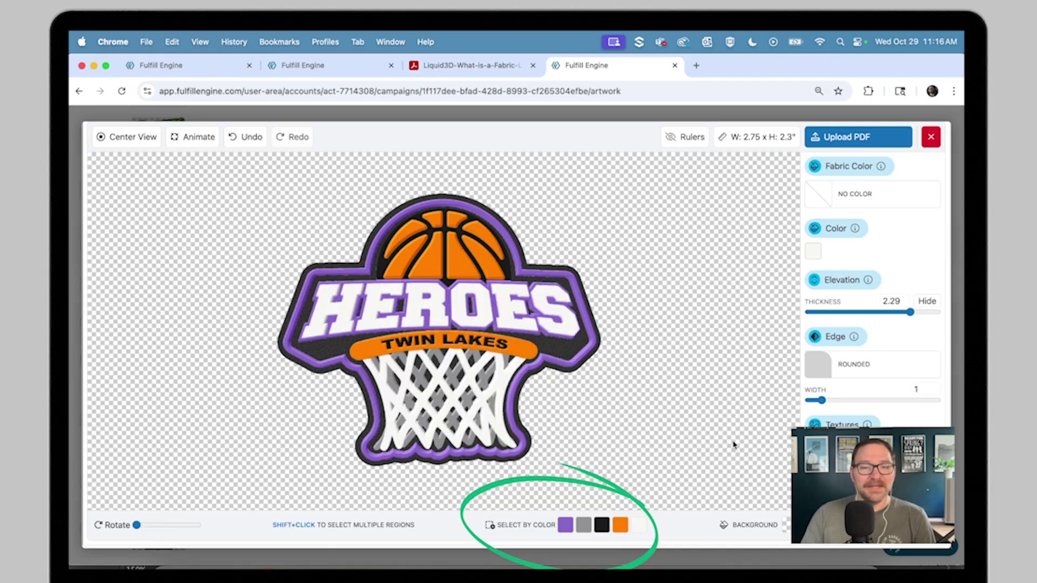
left_click_drag(911, 313, 939, 314)
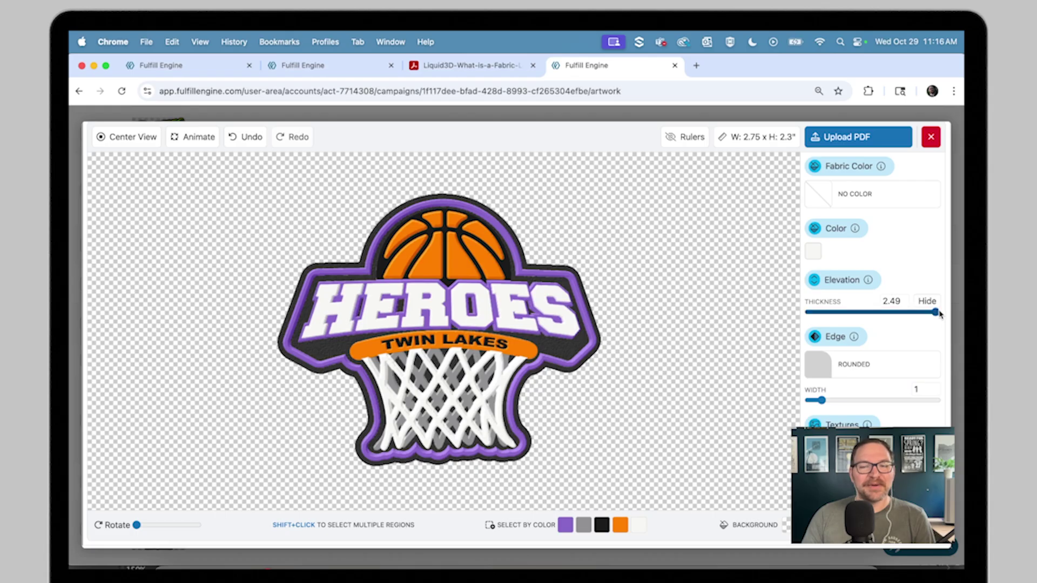
left_click_drag(936, 314, 803, 317)
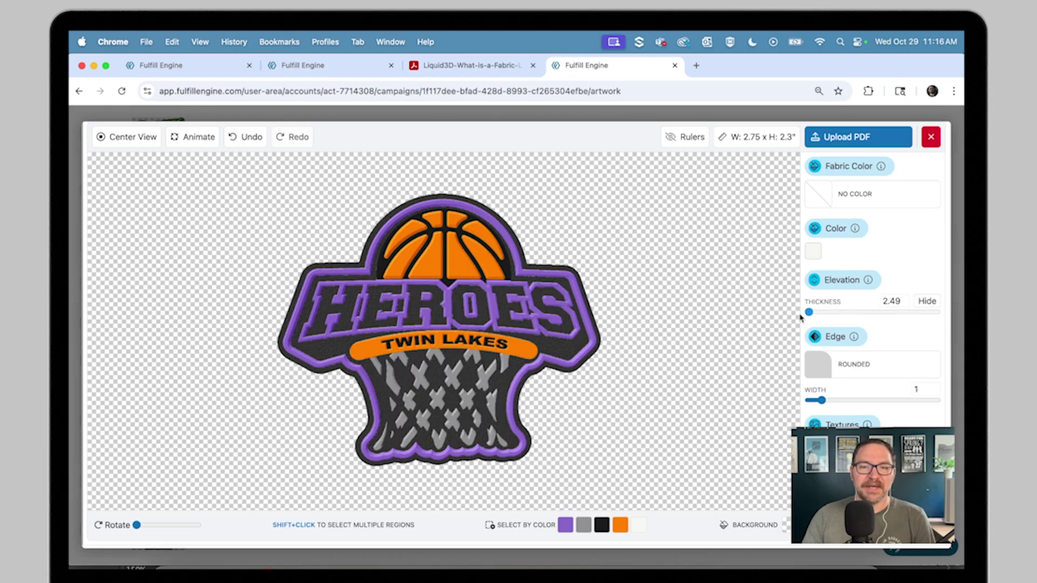
left_click_drag(808, 314, 921, 314)
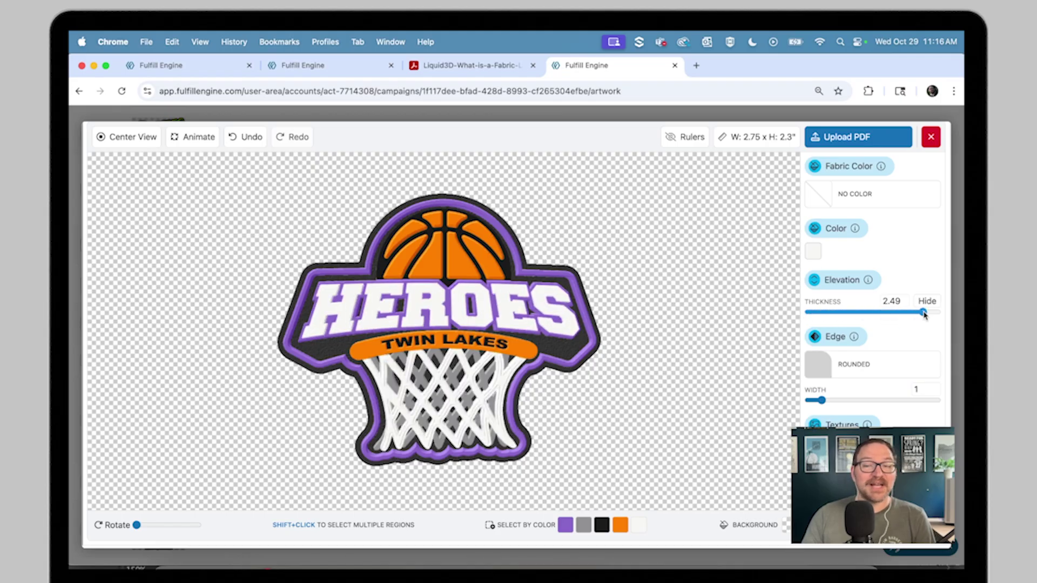
left_click_drag(925, 315, 807, 317)
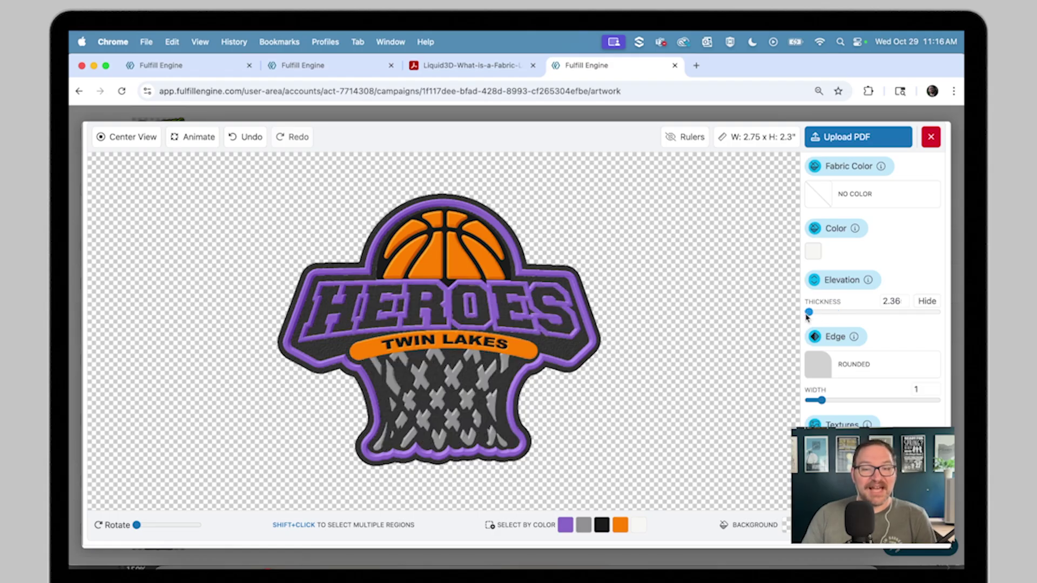
Set the white regions' Elevation Thickness back to 2.5
left_click_drag(808, 313, 936, 312)
type("2.5")
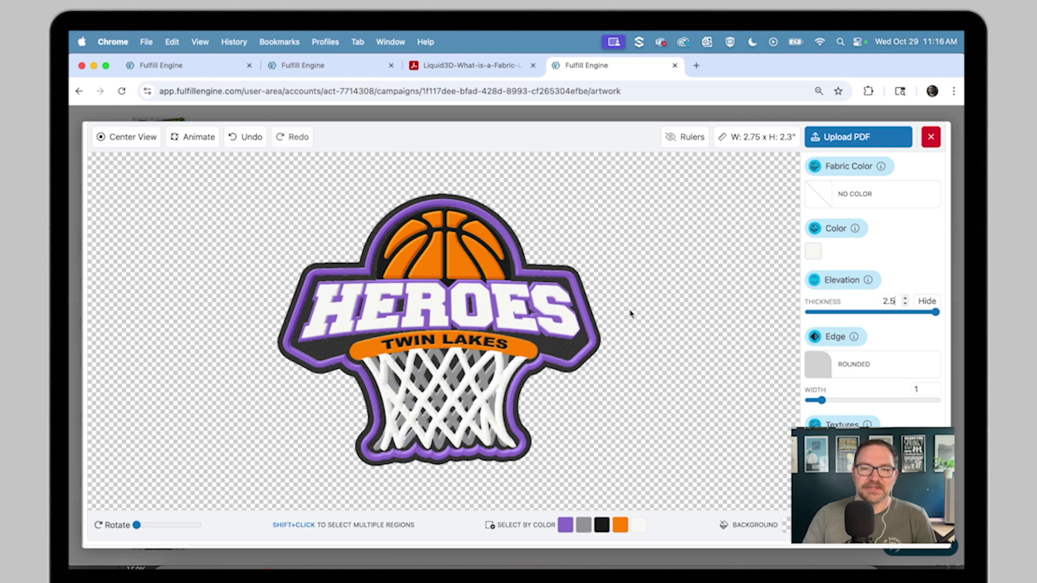
left_click(630, 313)
Give the white HEROES lettering a Bevel edge with width 0.5
left_click(506, 311)
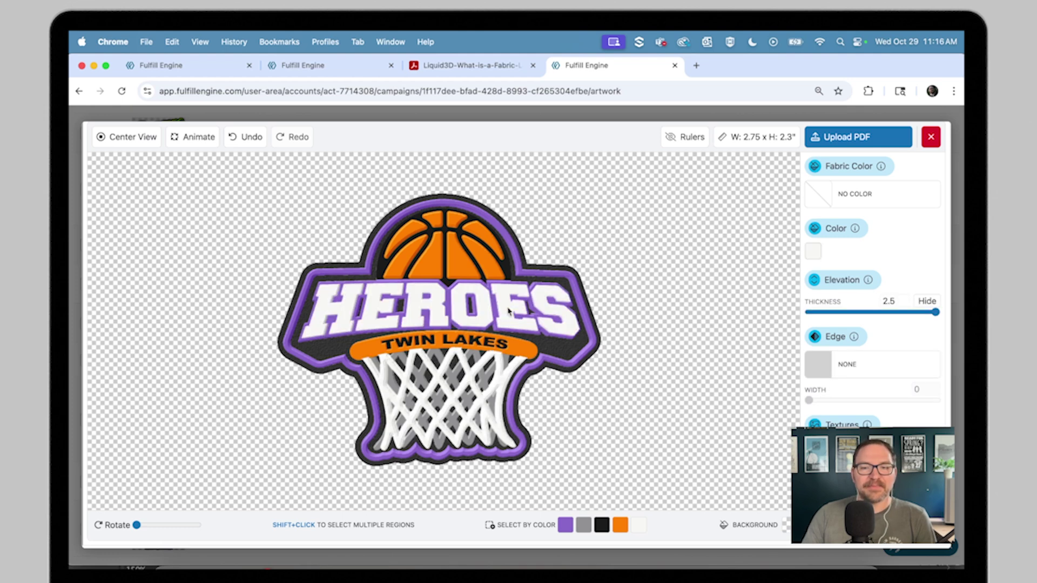
left_click(859, 362)
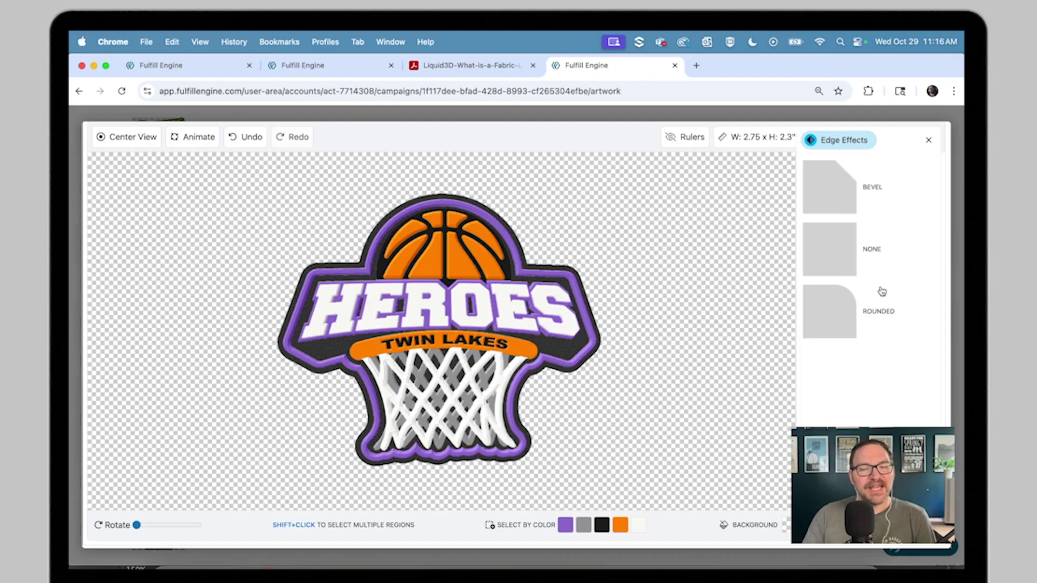
left_click(876, 194)
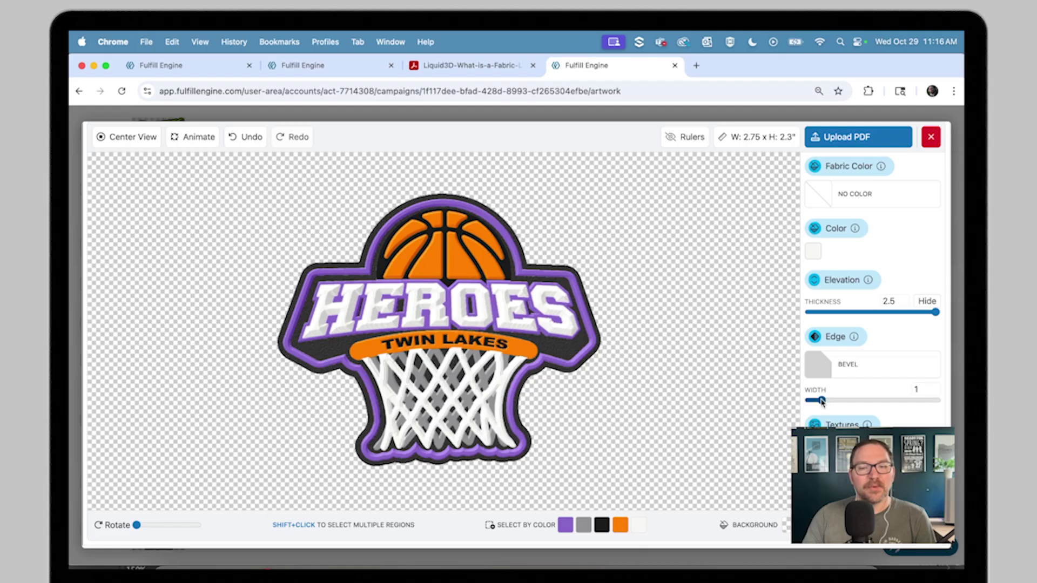
mouse_move(822, 401)
left_mouse_down()
mouse_move(880, 402)
mouse_move(814, 405)
left_mouse_up()
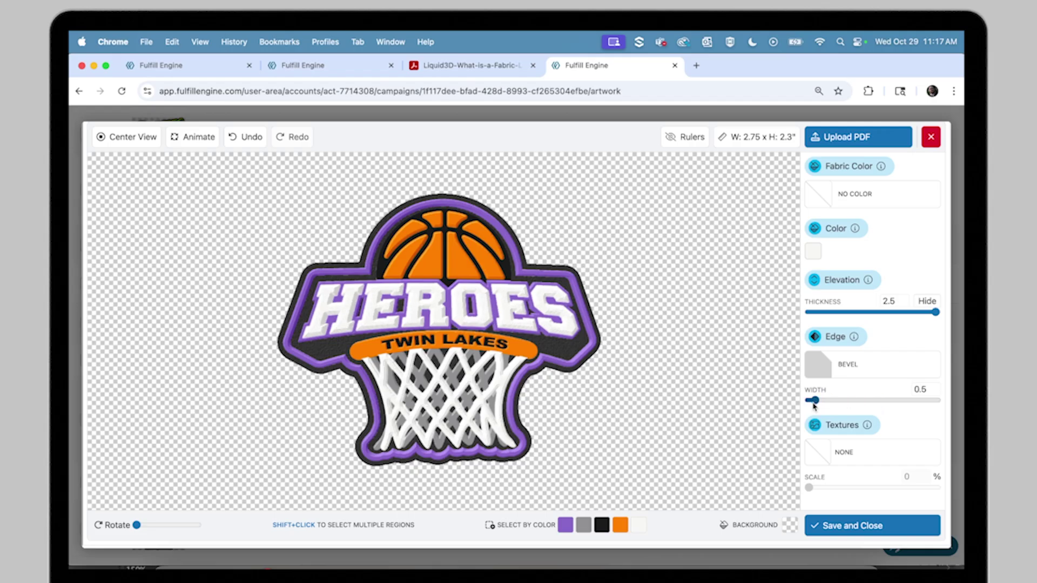
Apply the Sports category's Sport Ball texture to the orange basketball, scaled down to 56.9%
left_click(453, 268)
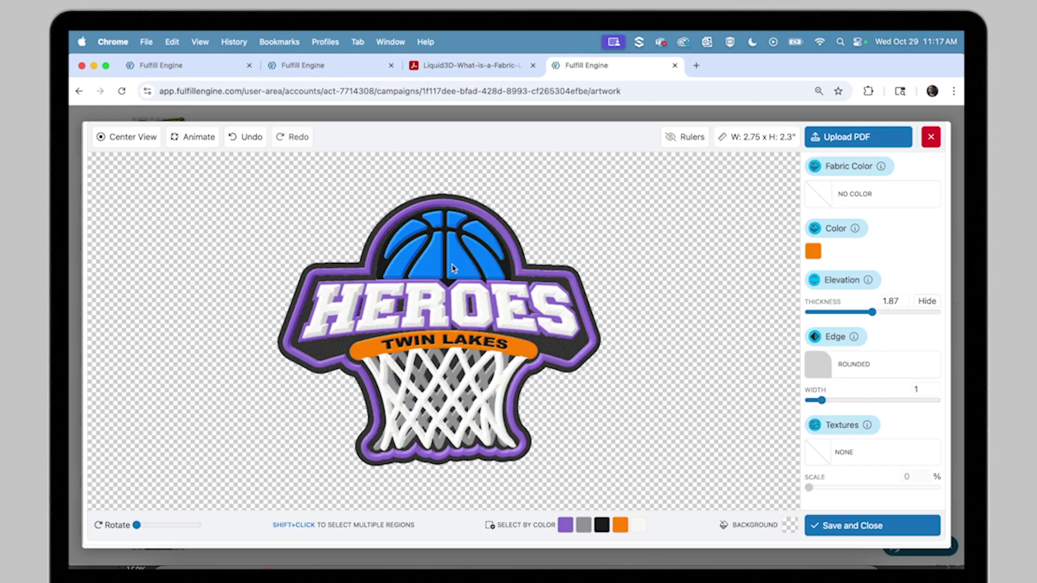
left_click(855, 456)
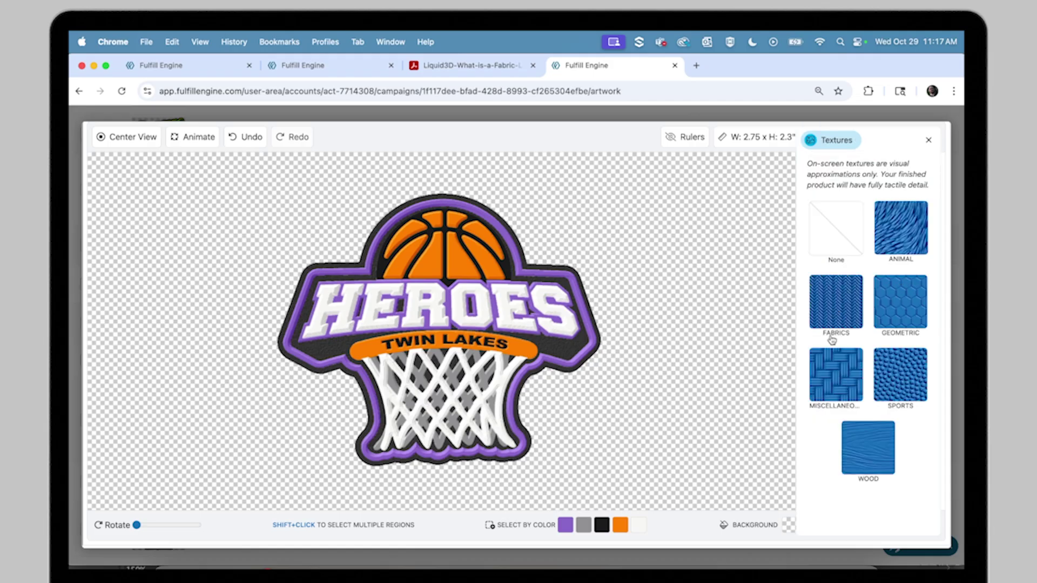
left_click(899, 378)
left_click(877, 306)
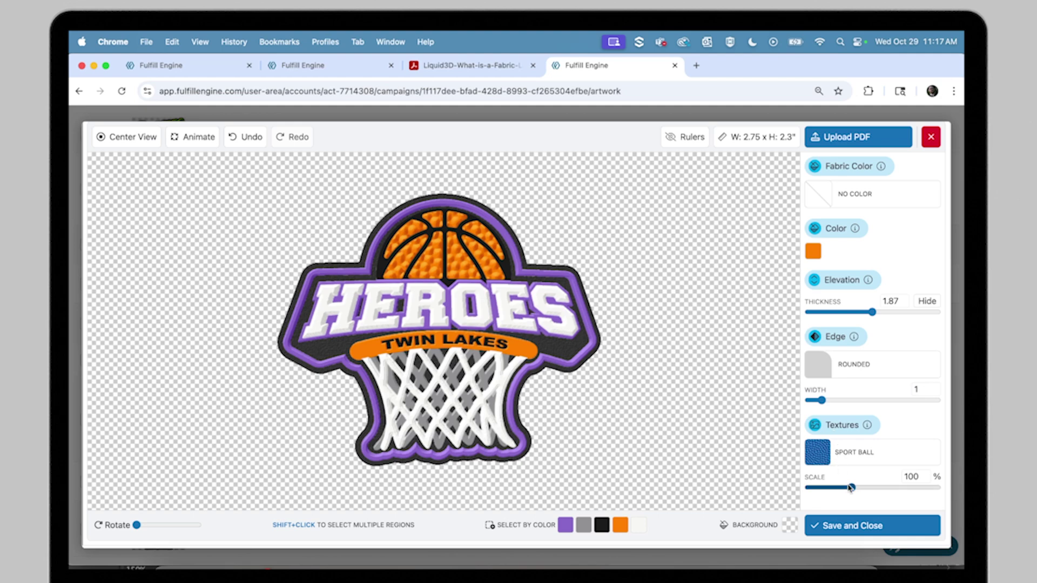
left_click_drag(851, 488, 814, 485)
Give the TWIN LAKES banner a gradient running from yellow on the left to orange on the right
mouse_move(648, 409)
left_mouse_down()
mouse_move(615, 394)
mouse_move(645, 407)
left_mouse_up()
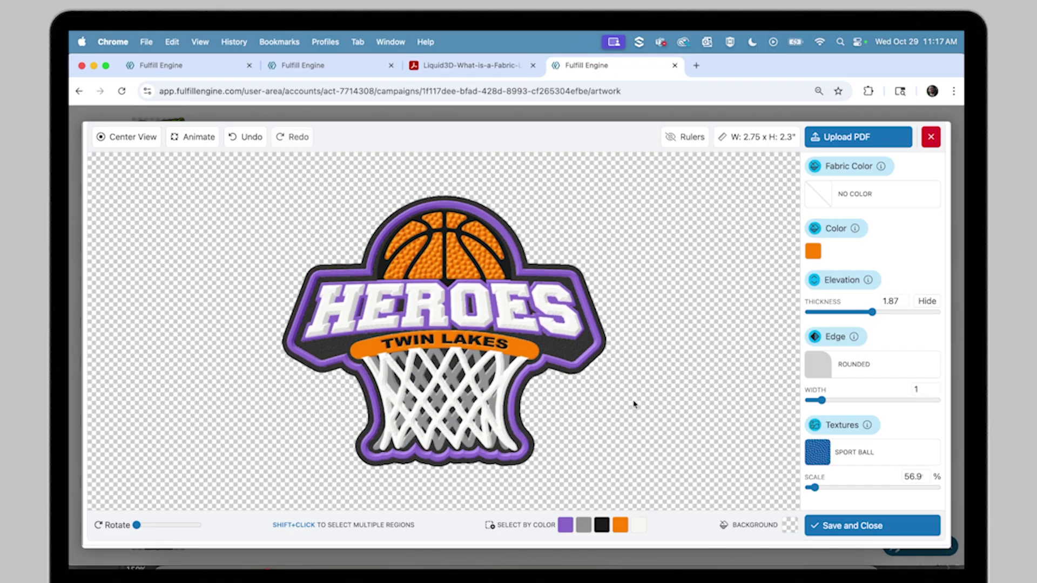
left_click(531, 355)
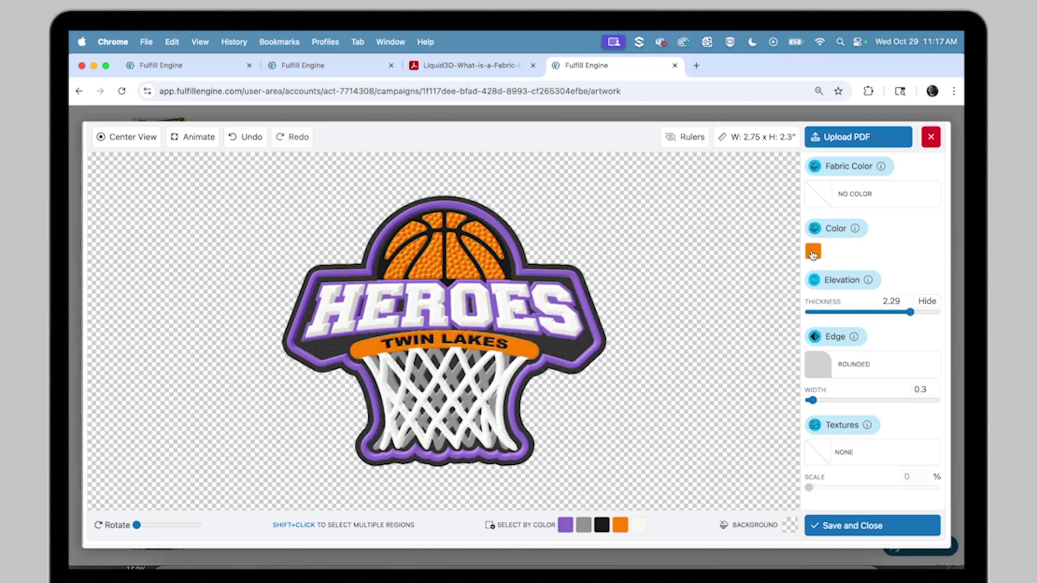
left_click(813, 253)
left_click(850, 369)
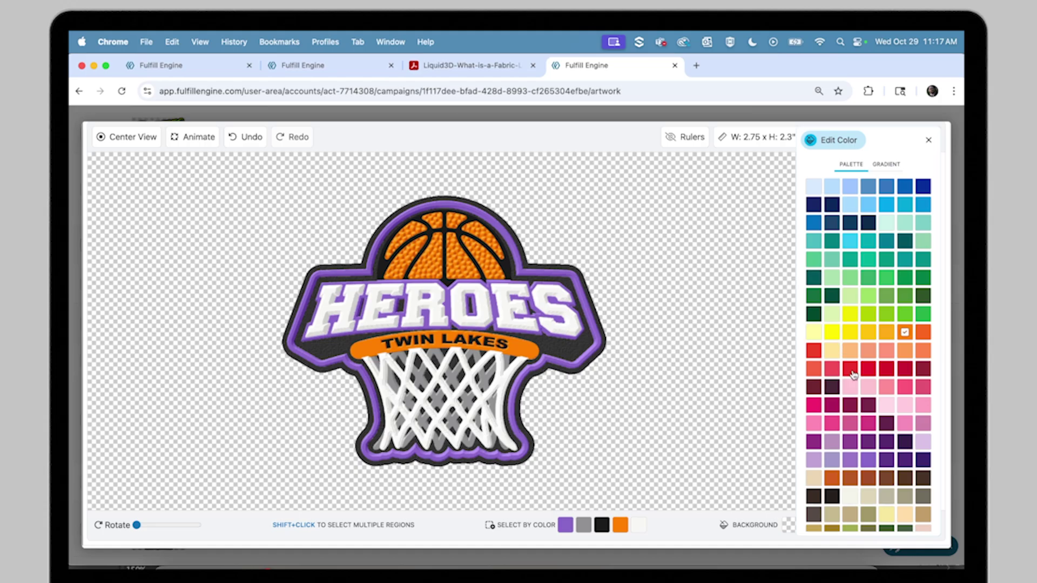
left_click(905, 332)
left_click(886, 165)
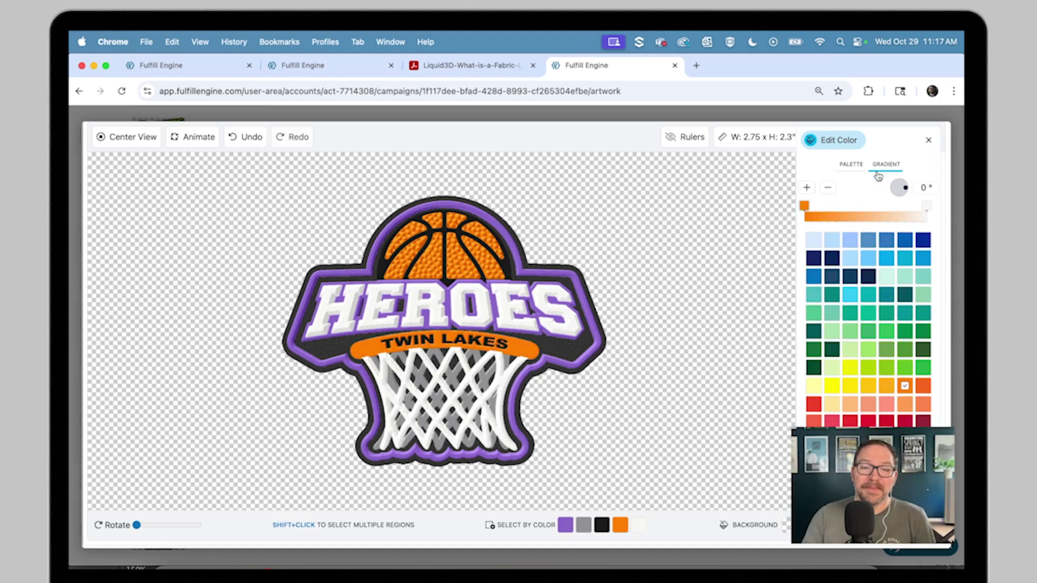
left_click(929, 207)
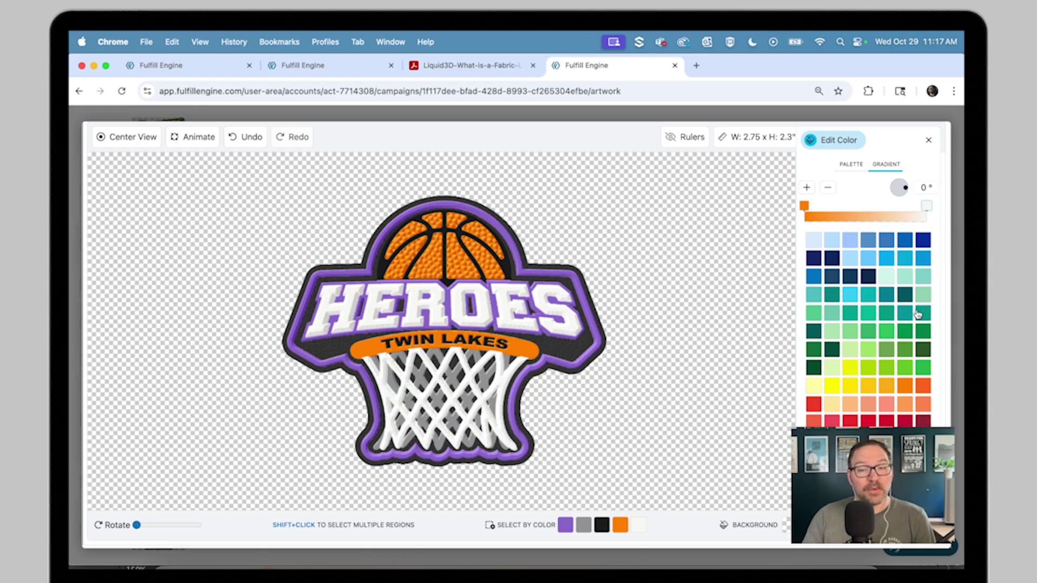
left_click(923, 387)
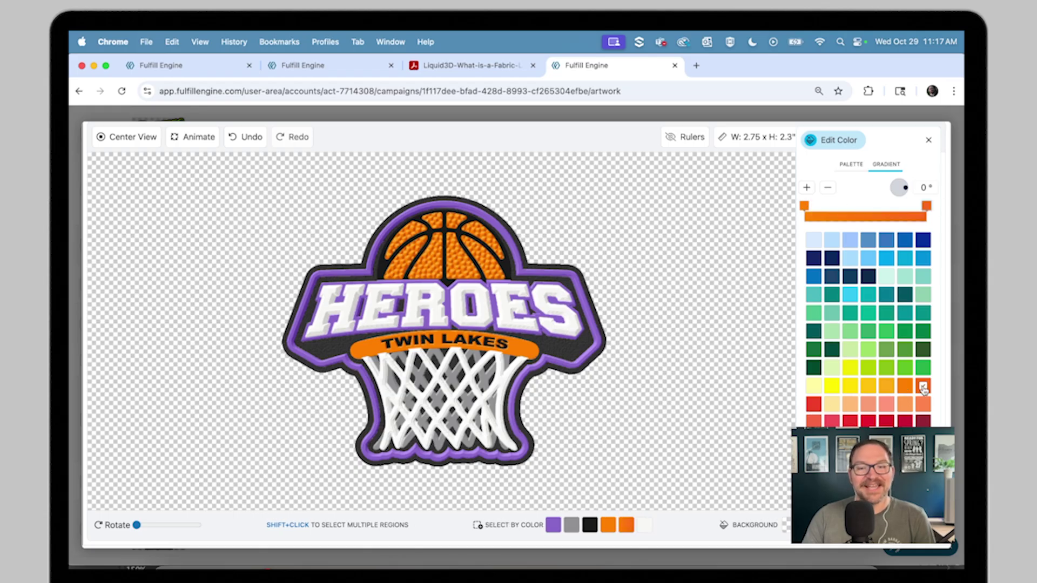
left_click(805, 206)
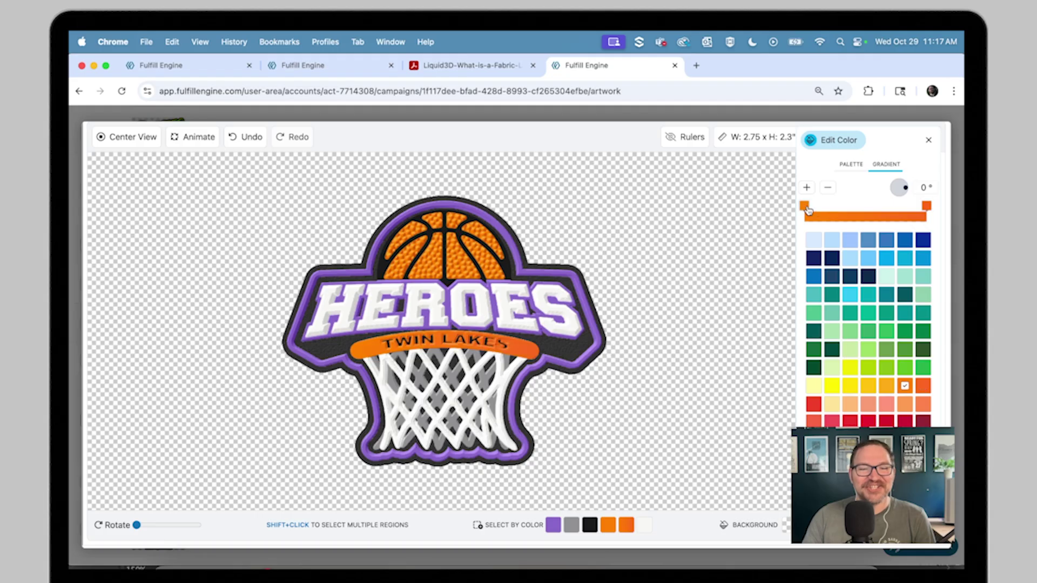
left_click(870, 387)
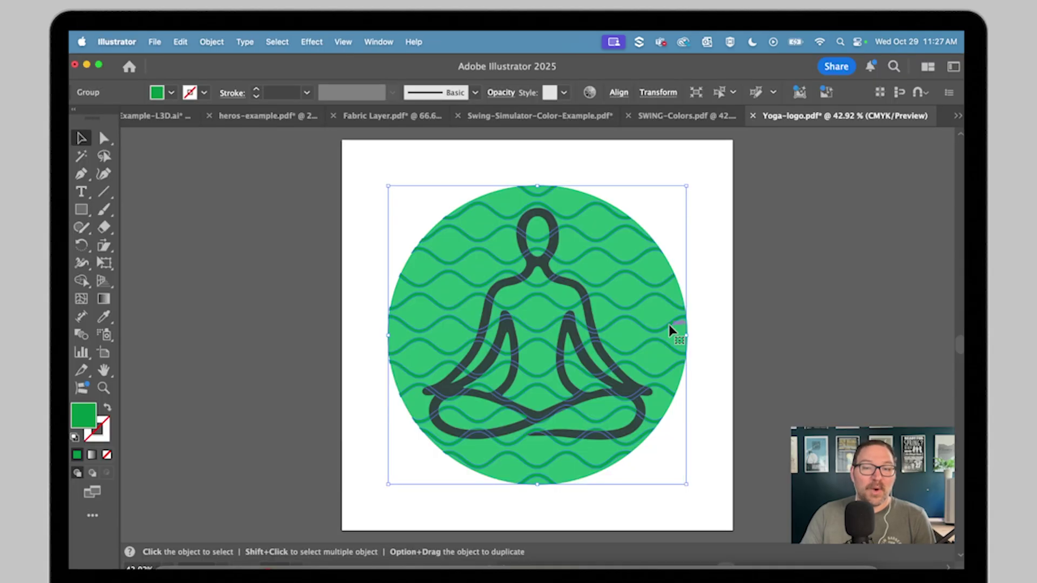
Recolour the yoga logo's wave lines yellow in Illustrator
left_click_drag(672, 331, 764, 331)
key("super")
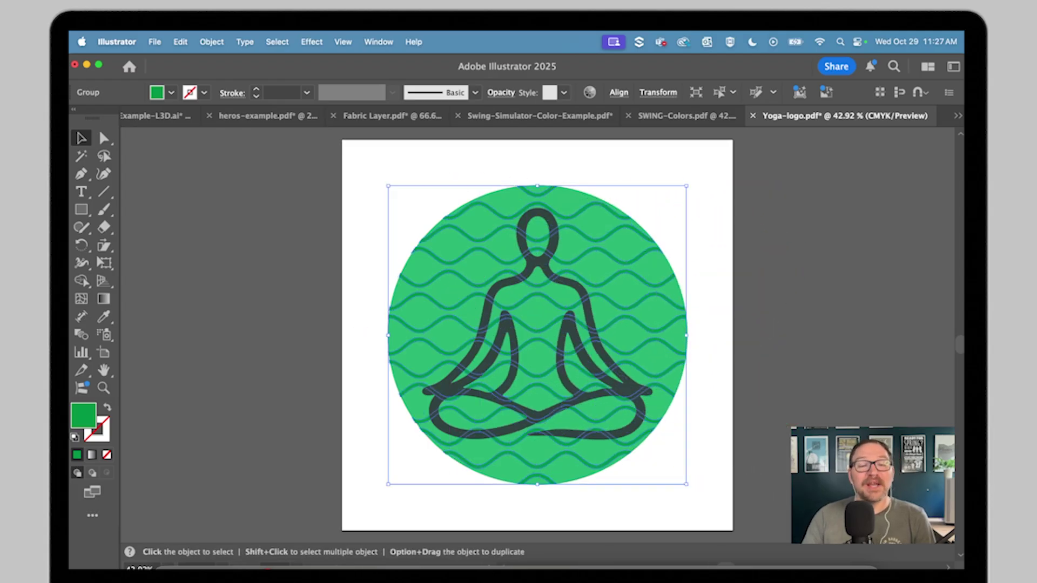
left_click(859, 271)
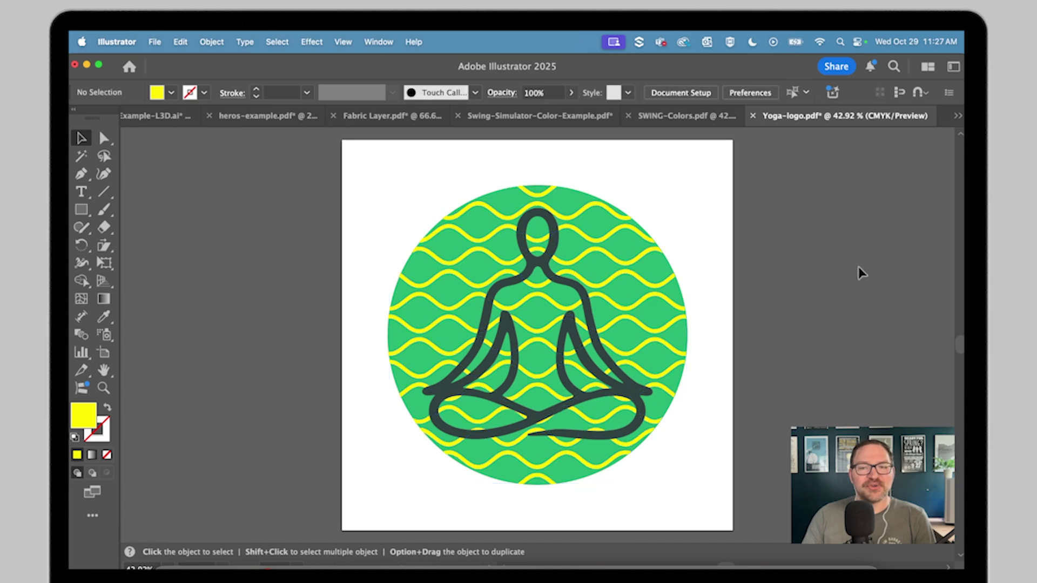
Set the yellow waves to 1.25 thickness and recolour the yoga patch teal for embossed wave relief
left_click(324, 556)
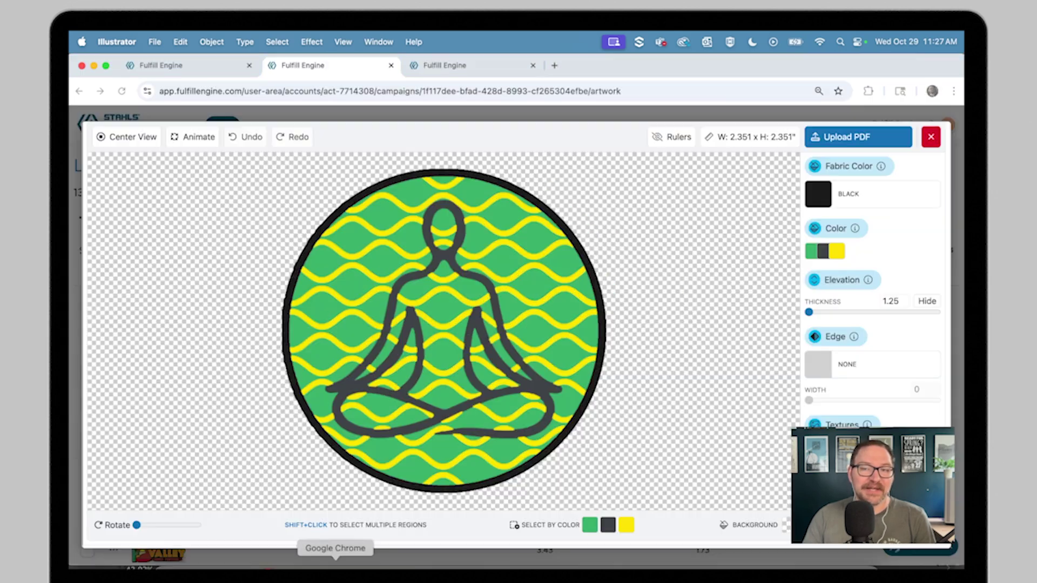
left_click_drag(524, 303, 610, 373)
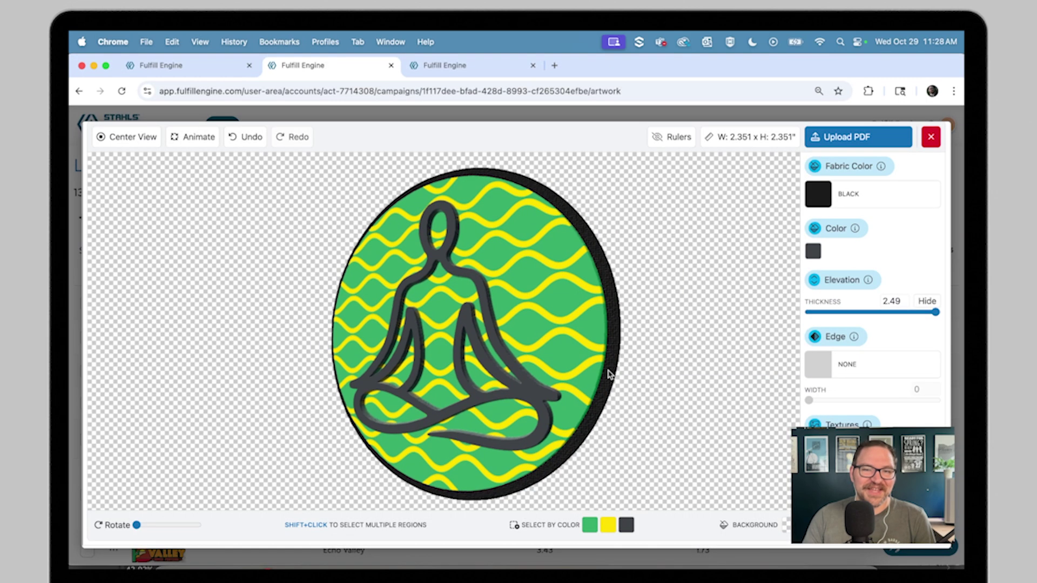
left_click(609, 525)
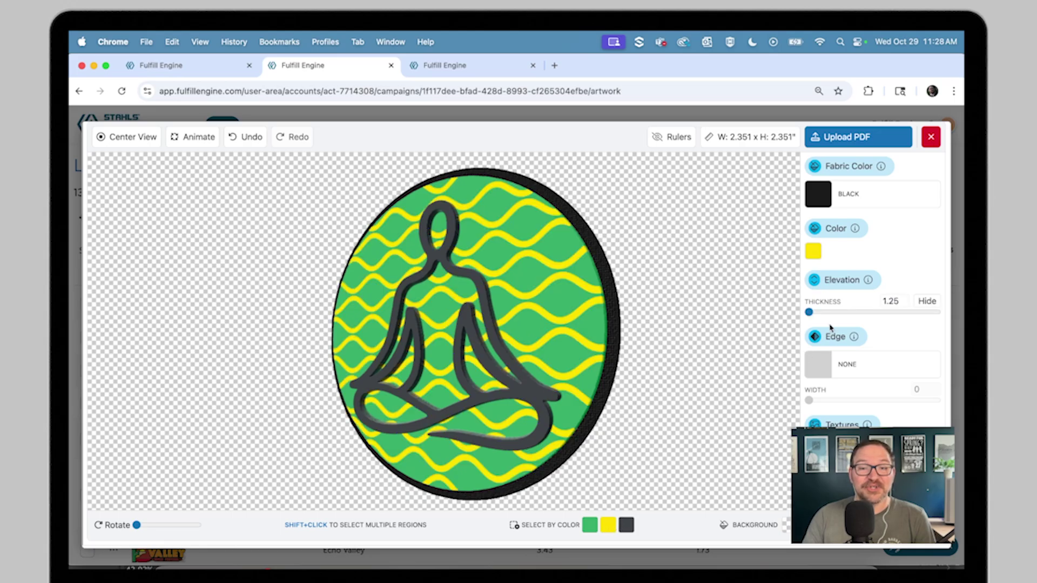
left_click_drag(810, 312, 890, 315)
left_click(813, 252)
left_click(832, 260)
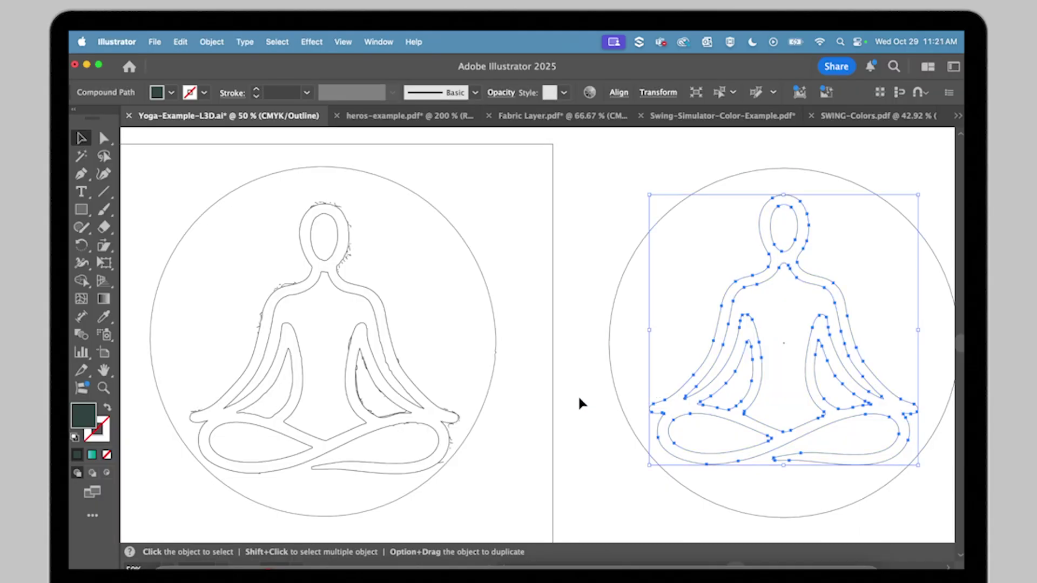
Reapply Sport Ball to the HEROES basketball and shrink the texture scale to 56.9%
left_click(580, 404)
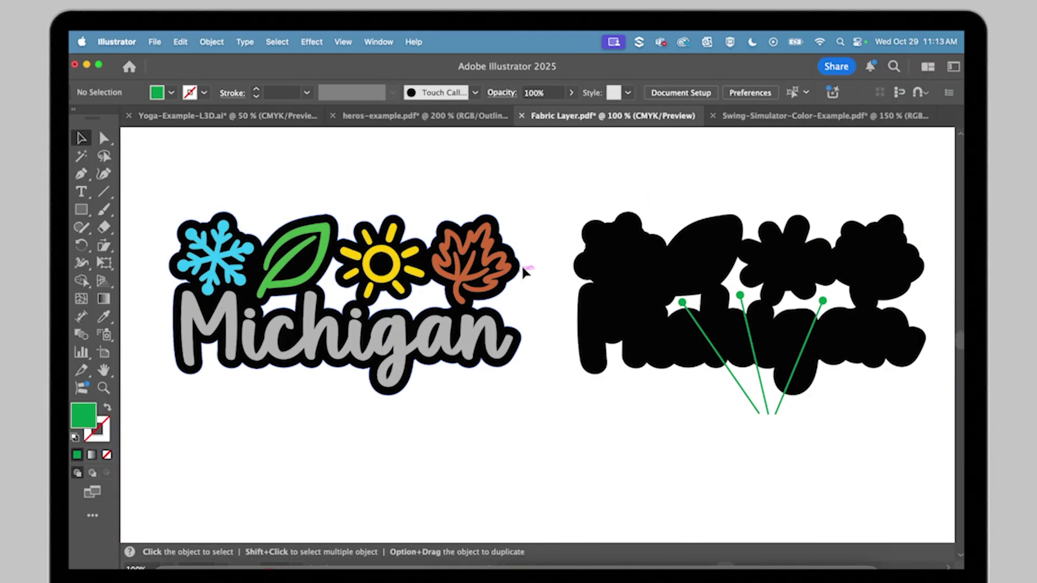
left_click_drag(527, 271, 542, 225)
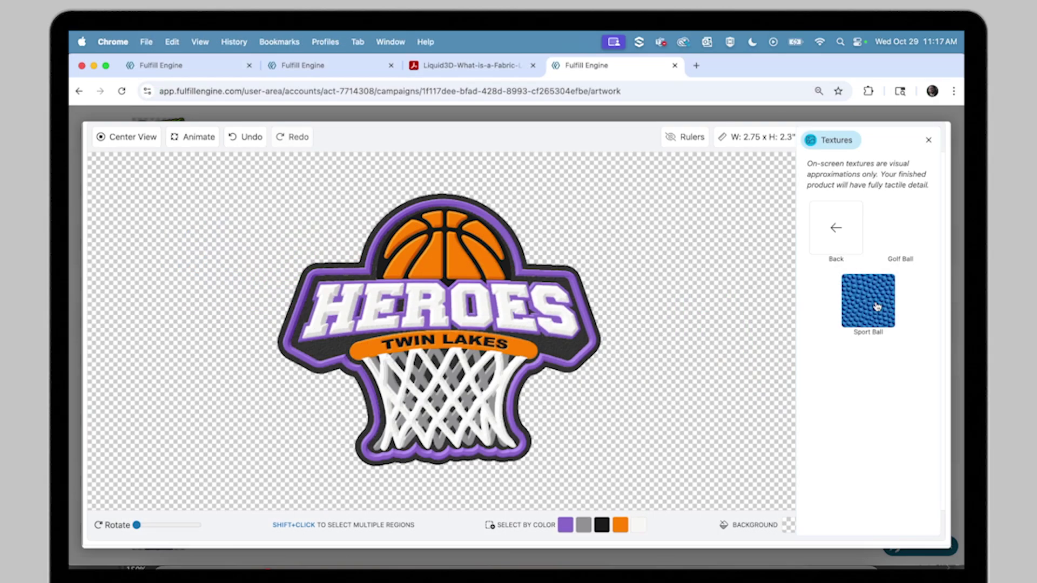
left_click(877, 306)
left_click_drag(851, 487, 817, 489)
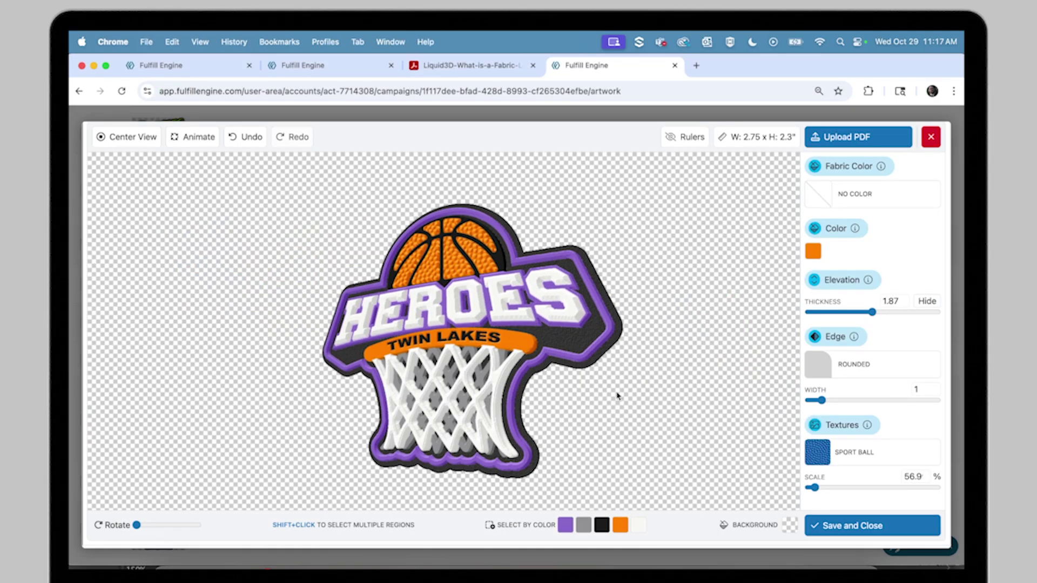